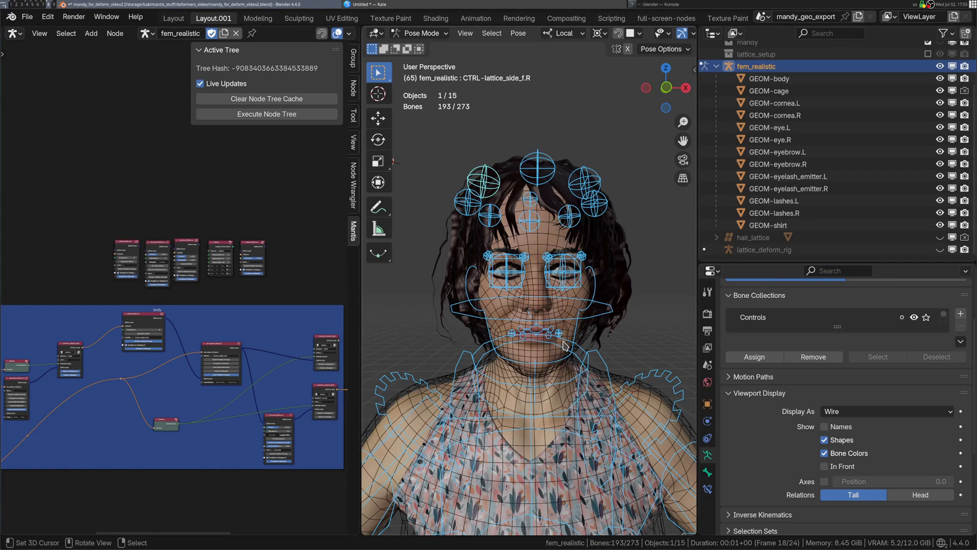
# Step: Hide the viewport overlays to show the character without wireframes and rig controls
pyautogui.scroll(-2, 562, 341)
pyautogui.keyDown('shift'); pyautogui.moveTo(562, 341); pyautogui.dragTo(563, 333, button='middle'); pyautogui.keyUp('shift')
pyautogui.press('z')
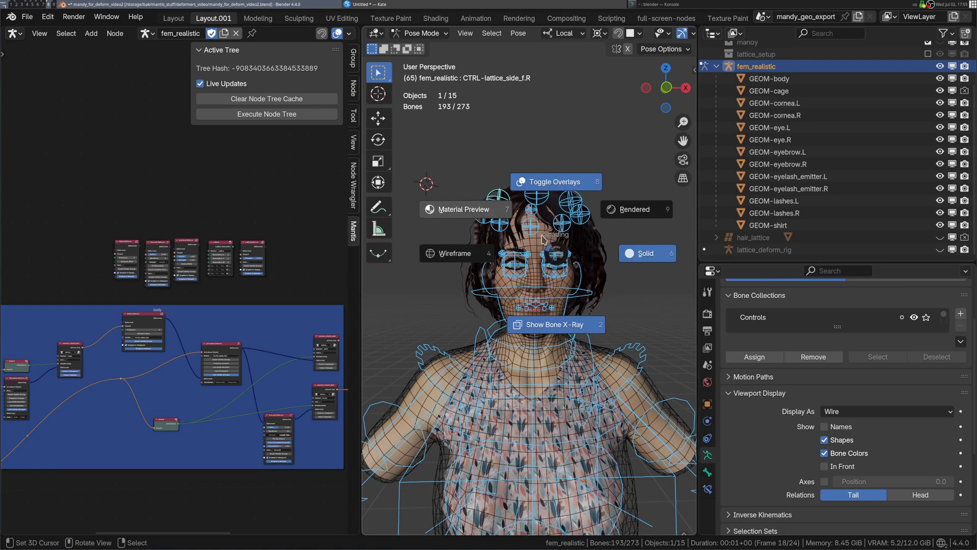
pyautogui.click(556, 183)
pyautogui.keyDown('shift'); pyautogui.moveTo(555, 204); pyautogui.dragTo(529, 176, button='middle'); pyautogui.keyUp('shift')
# Step: Examine the unconnected Mesh Deform, Smooth Deform, Surface Deform, Lattice and Lattice Deform nodes above the body frame
pyautogui.scroll(4, 136, 229)
pyautogui.moveTo(71, 182); pyautogui.dragTo(334, 271)
pyautogui.press('g')
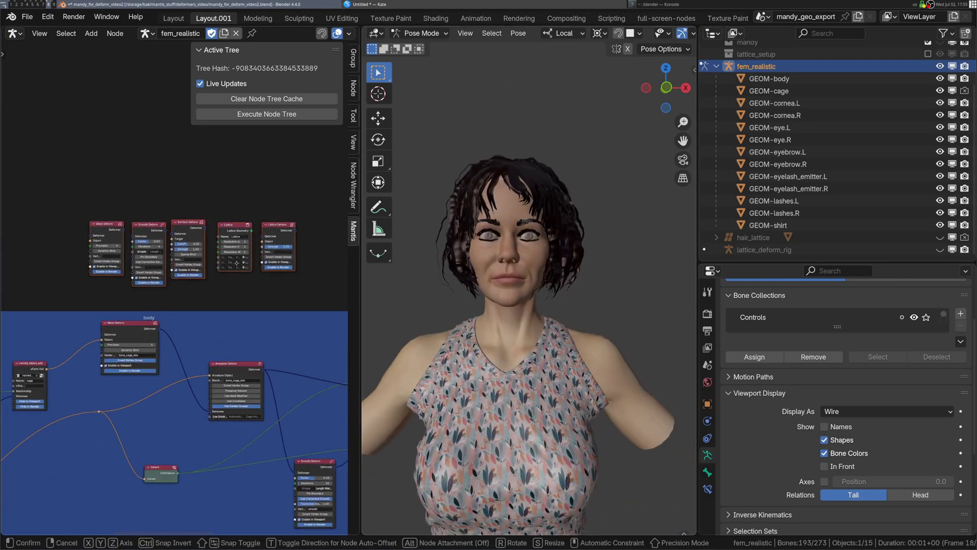
pyautogui.rightClick(201, 248)
pyautogui.scroll(4, 125, 265)
pyautogui.moveTo(121, 261); pyautogui.dragTo(102, 268, button='middle')
pyautogui.click(75, 225)
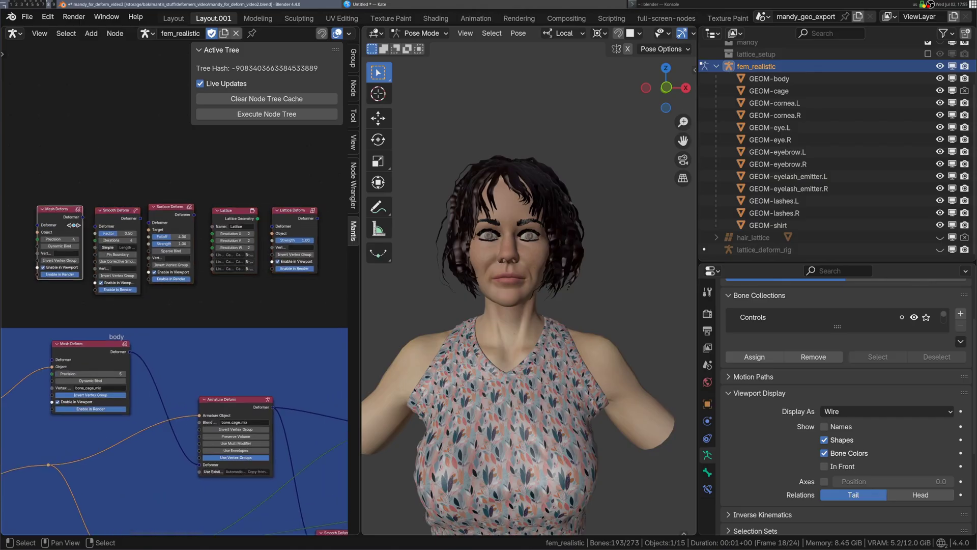
pyautogui.scroll(1, 75, 224)
pyautogui.scroll(1, 149, 271)
pyautogui.press('g')
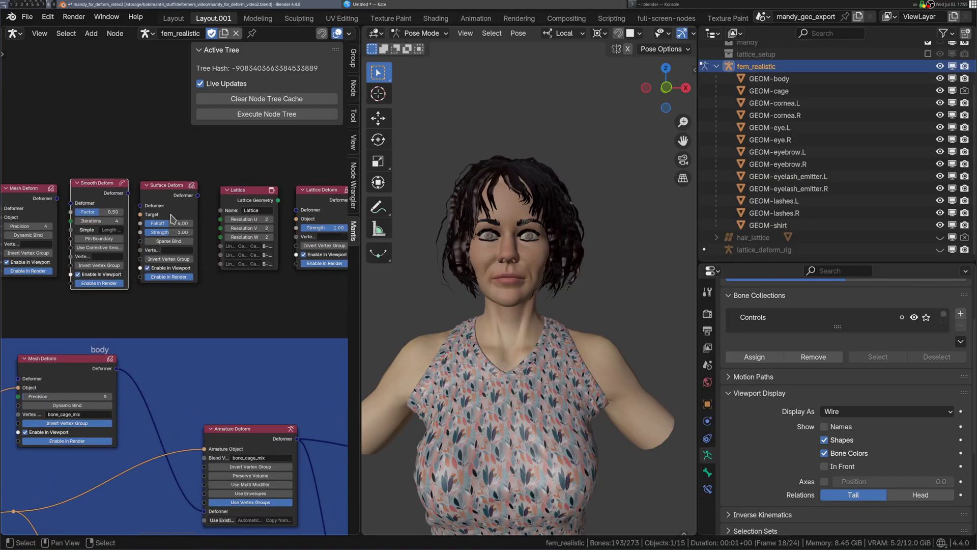
pyautogui.scroll(-2, 180, 287)
pyautogui.moveTo(165, 241); pyautogui.dragTo(169, 241)
pyautogui.click(317, 208)
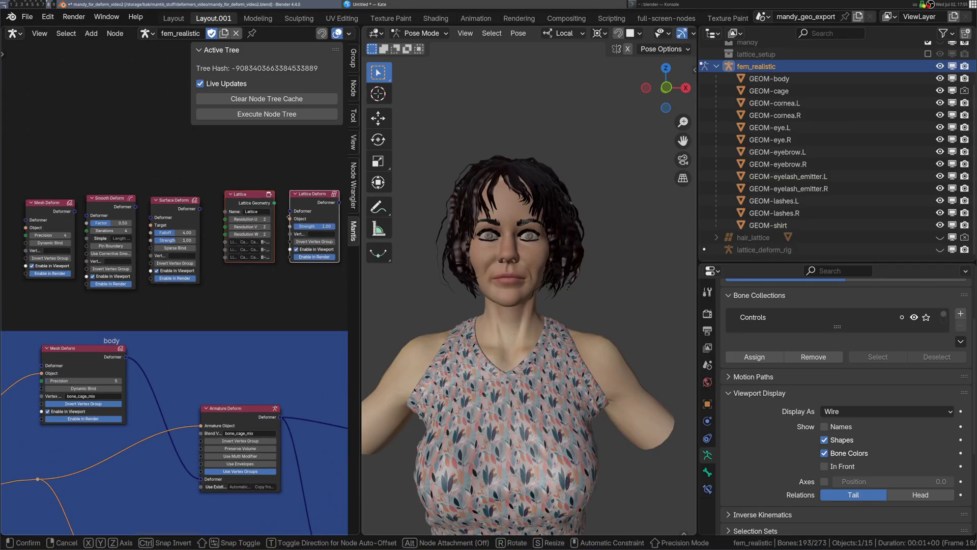
pyautogui.scroll(-1, 226, 282)
# Step: Select the Mesh Deform node inside the body frame and bring its connected nodes into view
pyautogui.click(98, 348)
pyautogui.moveTo(98, 348); pyautogui.dragTo(164, 310, button='middle')
pyautogui.scroll(-3, 222, 319)
pyautogui.scroll(1, 225, 319)
# Step: Show the viewport overlays again and select the character's left upper-arm FK bone
pyautogui.hotkey('shift', 'alt', 'z')
pyautogui.keyDown('shift'); pyautogui.moveTo(681, 393); pyautogui.dragTo(648, 320, button='middle'); pyautogui.keyUp('shift')
pyautogui.scroll(-1, 648, 320)
pyautogui.rightClick(646, 323)
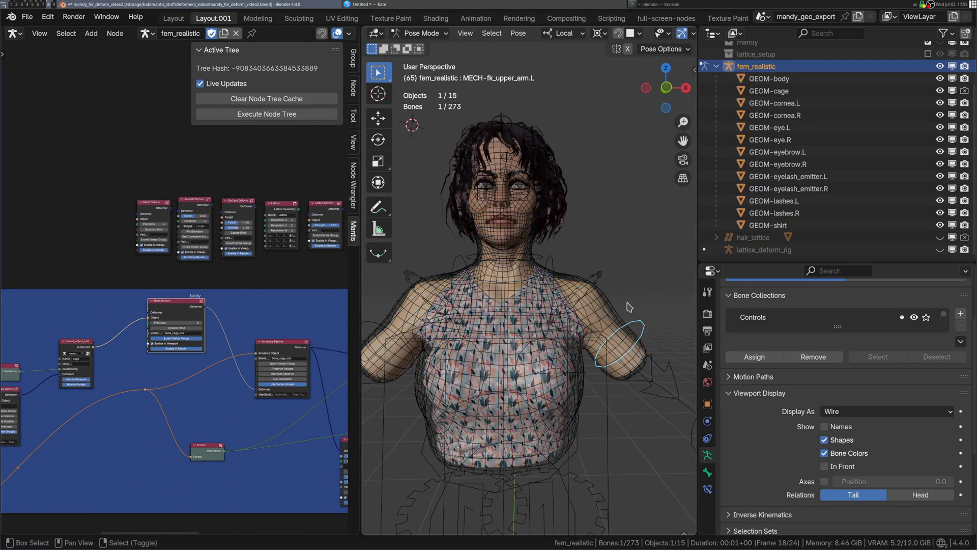
pyautogui.click(575, 299)
pyautogui.keyDown('shift'); pyautogui.moveTo(574, 299); pyautogui.dragTo(553, 287, button='middle'); pyautogui.keyUp('shift')
# Step: Try several free rotations of the left upper-arm bone and clear its rotation
pyautogui.press('r')
pyautogui.press('r')
pyautogui.click(591, 358)
pyautogui.moveTo(593, 362)
pyautogui.mouseDown(button='middle')
pyautogui.moveTo(568, 355)
pyautogui.moveTo(598, 349)
pyautogui.moveTo(562, 355)
pyautogui.moveTo(584, 351)
pyautogui.mouseUp(button='middle')
pyautogui.press('r')
pyautogui.click(617, 364)
pyautogui.press('r')
pyautogui.press('r')
pyautogui.click(619, 340)
pyautogui.press('r')
pyautogui.click(615, 340)
pyautogui.hotkey('alt', 'r')
# Step: Switch the rig to Object Mode and turn off live updates for the Mantis node tree
pyautogui.press('Tab')
pyautogui.click(506, 351)
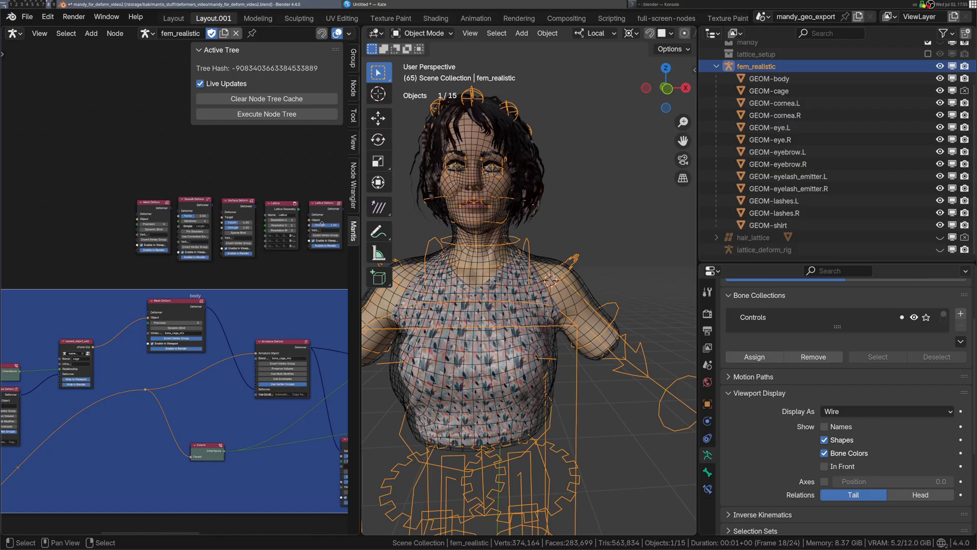
pyautogui.click(213, 83)
# Step: Select the body frame's Mesh Deform node and turn the node tree's live updates back on
pyautogui.scroll(1, 222, 288)
pyautogui.moveTo(223, 288); pyautogui.dragTo(202, 269, button='middle')
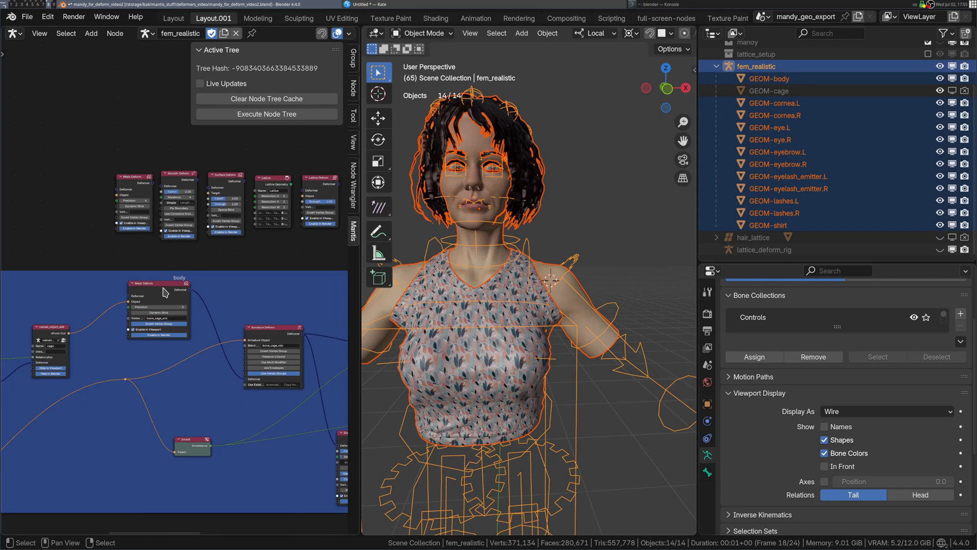
pyautogui.click(165, 291)
pyautogui.scroll(-1, 278, 273)
pyautogui.moveTo(278, 273); pyautogui.dragTo(136, 252, button='middle')
pyautogui.scroll(-2, 201, 177)
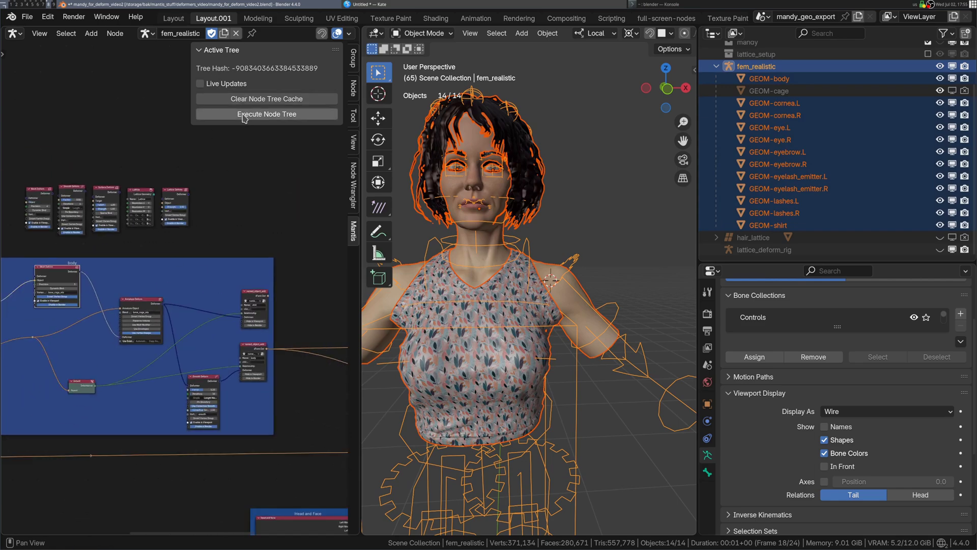
pyautogui.moveTo(148, 273); pyautogui.dragTo(181, 270, button='middle')
pyautogui.scroll(3, 181, 270)
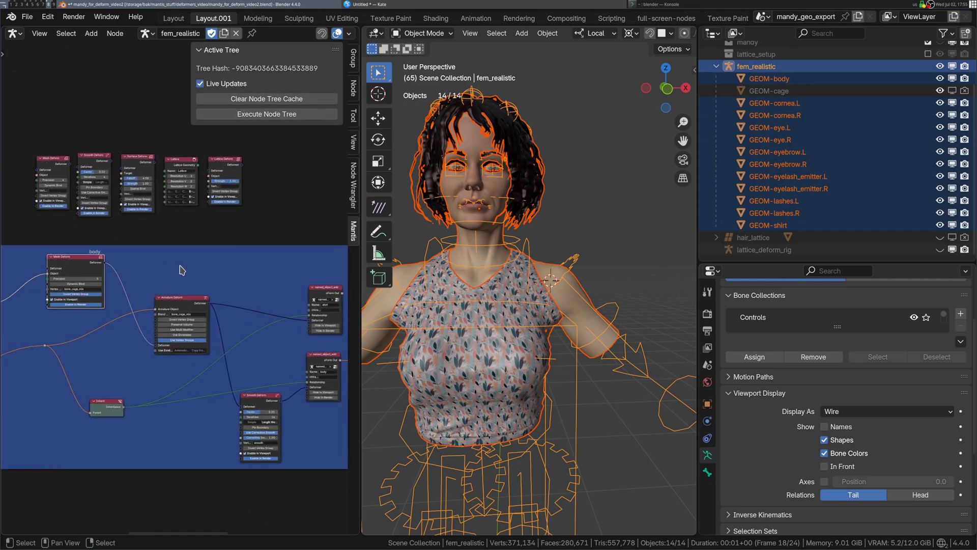
# Step: Look over the node graph and try muting the body frame's Mesh Deform node, leaving it unmuted
pyautogui.scroll(-3, 182, 270)
pyautogui.moveTo(213, 309); pyautogui.dragTo(196, 285, button='middle')
pyautogui.scroll(-2, 196, 285)
pyautogui.moveTo(319, 336); pyautogui.dragTo(248, 308, button='middle')
pyautogui.scroll(-2, 172, 294)
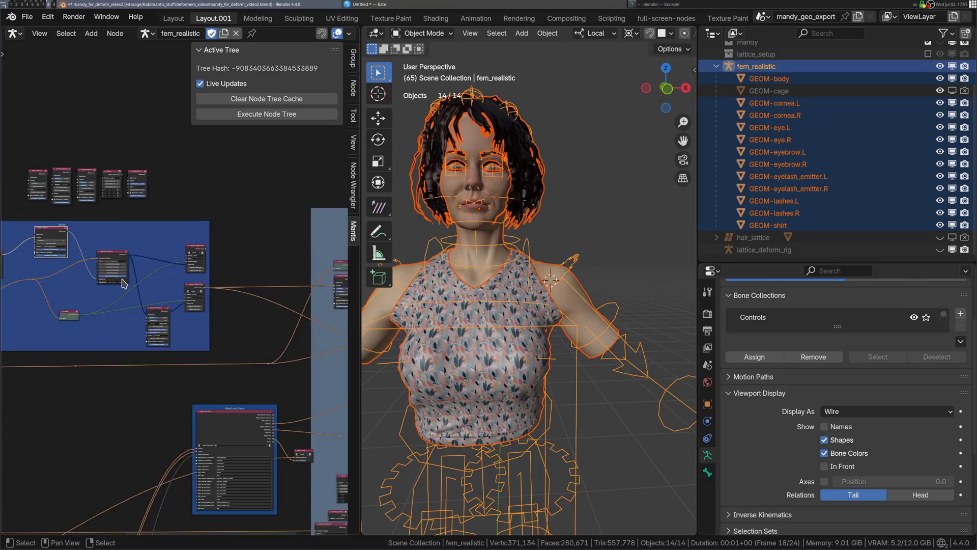
pyautogui.moveTo(62, 252); pyautogui.dragTo(193, 260, button='middle')
pyautogui.scroll(4, 194, 260)
pyautogui.press('m')
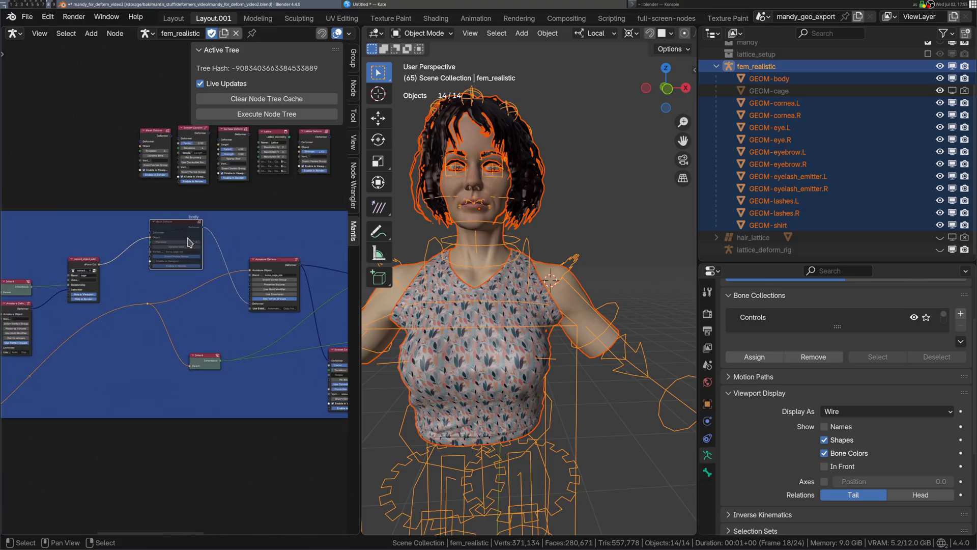
# Step: Enter Pose Mode and trackball-rotate the left upper-arm bone by about -68.2° and -38.4°
pyautogui.hotkey('ctrl', 'Tab')
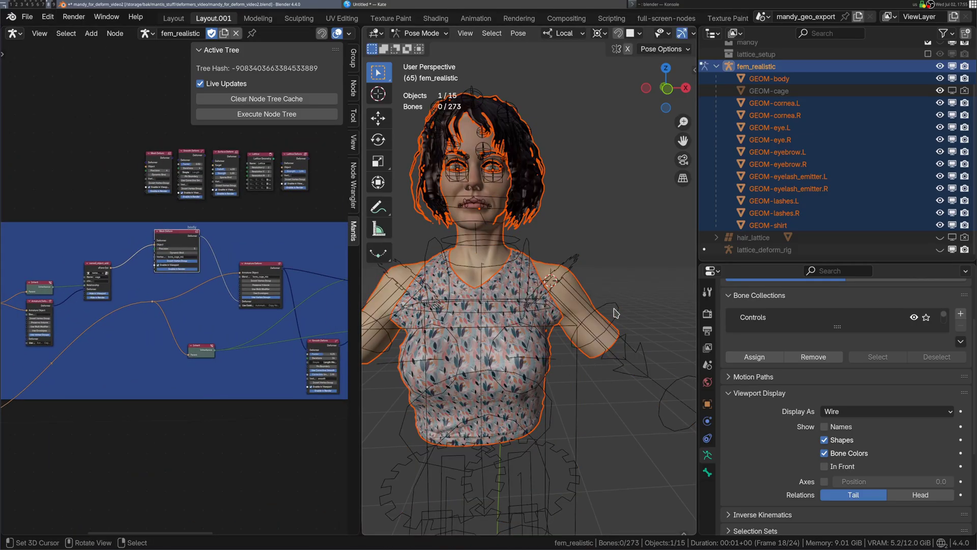
pyautogui.rightClick(615, 312)
pyautogui.moveTo(615, 312); pyautogui.dragTo(601, 311, button='middle')
pyautogui.press('r')
pyautogui.press('r')
pyautogui.click(567, 255)
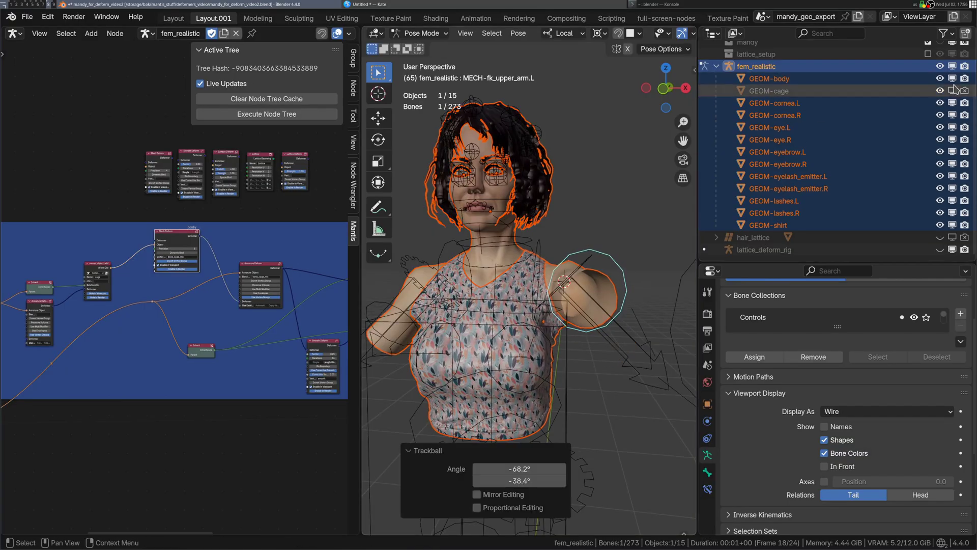
# Step: Enable the GEOM-cage mesh in the viewport and refine the left upper-arm bone's trackball rotation
pyautogui.press('r')
pyautogui.press('r')
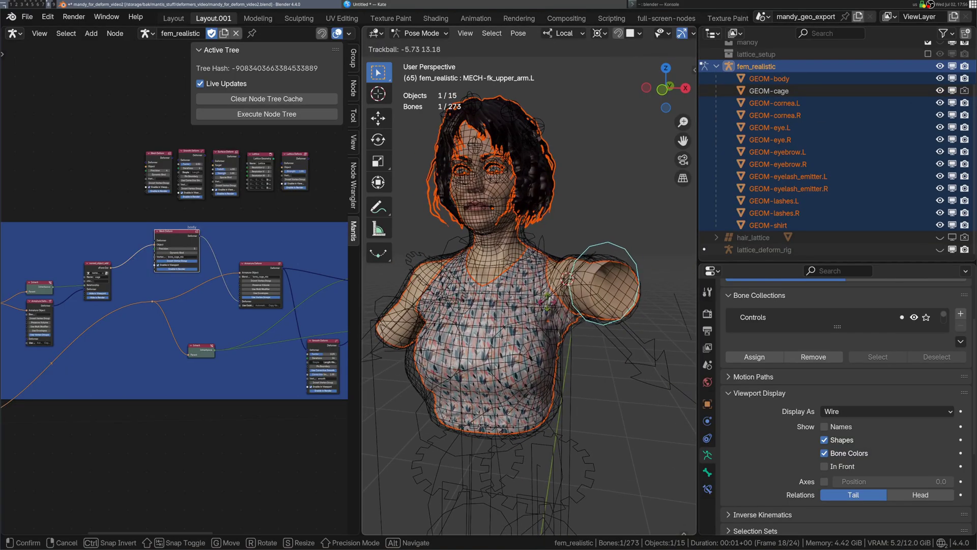
pyautogui.click(556, 288)
# Step: Rotate the left shoulder bone about 24° in the view and adjust it with a trackball rotation
pyautogui.rightClick(545, 252)
pyautogui.moveTo(545, 251); pyautogui.dragTo(537, 317, button='middle')
pyautogui.press('r')
pyautogui.click(619, 276)
pyautogui.moveTo(619, 277); pyautogui.dragTo(575, 206, button='middle')
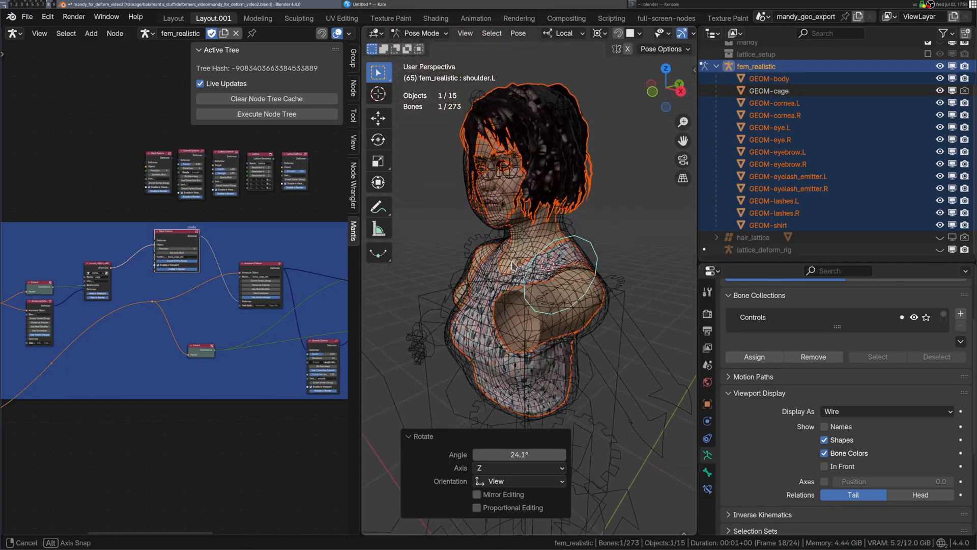
pyautogui.press('r')
pyautogui.press('r')
pyautogui.click(518, 259)
# Step: Rotate the torso-area control to turn the character's upper body
pyautogui.moveTo(517, 260); pyautogui.dragTo(548, 286, button='middle')
pyautogui.scroll(-3, 503, 348)
pyautogui.click(503, 307)
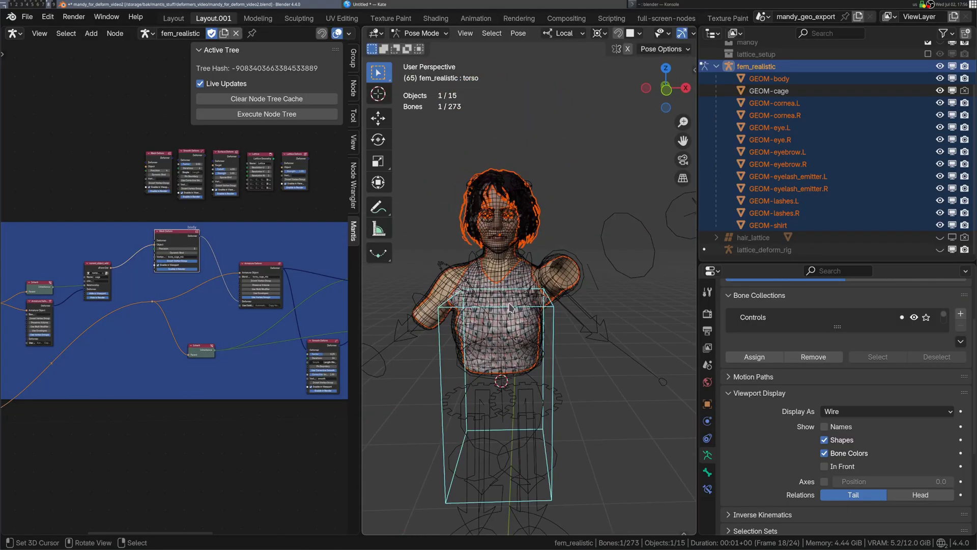
pyautogui.scroll(2, 548, 286)
pyautogui.rightClick(542, 307)
pyautogui.press('r')
pyautogui.click(551, 317)
# Step: Rotate the neck and head controls to tilt the head toward the character's right shoulder
pyautogui.click(489, 261)
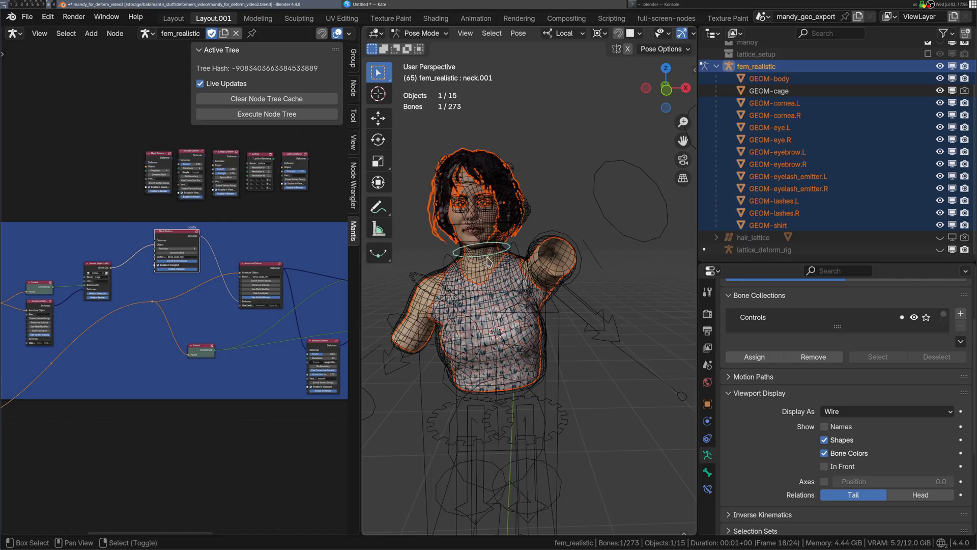
pyautogui.press('r')
pyautogui.click(526, 301)
pyautogui.rightClick(491, 257)
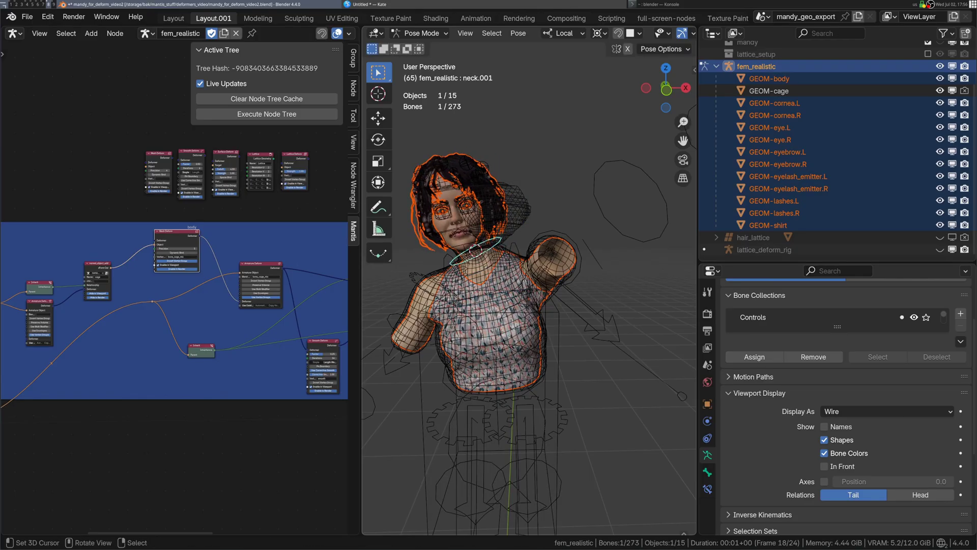
pyautogui.press('r')
pyautogui.click(509, 265)
pyautogui.rightClick(494, 238)
pyautogui.press('r')
pyautogui.click(491, 250)
# Step: Switch to Object Mode, select the cage mesh and inspect the pose with the overlays toggled off and on
pyautogui.moveTo(489, 252)
pyautogui.keyDown('shift'); pyautogui.mouseDown(button='middle')
pyautogui.moveTo(514, 266)
pyautogui.moveTo(526, 258)
pyautogui.mouseUp(button='middle'); pyautogui.keyUp('shift')
pyautogui.scroll(2, 514, 266)
pyautogui.hotkey('ctrl', 'Tab')
pyautogui.rightClick(533, 187)
pyautogui.press('z')
pyautogui.click(513, 173)
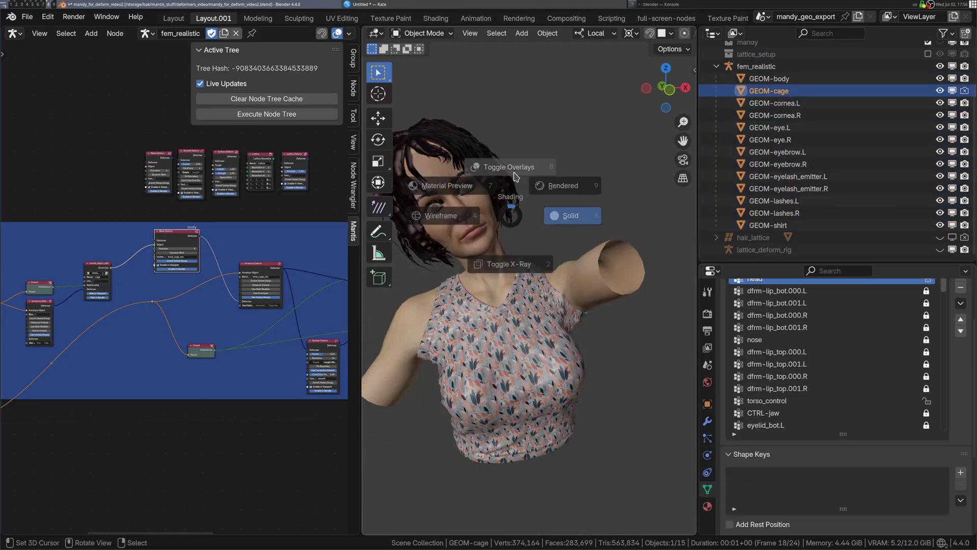
pyautogui.click(513, 171)
# Step: Select the body mesh and the cage mesh in turn to compare their shapes around the head
pyautogui.click(486, 274)
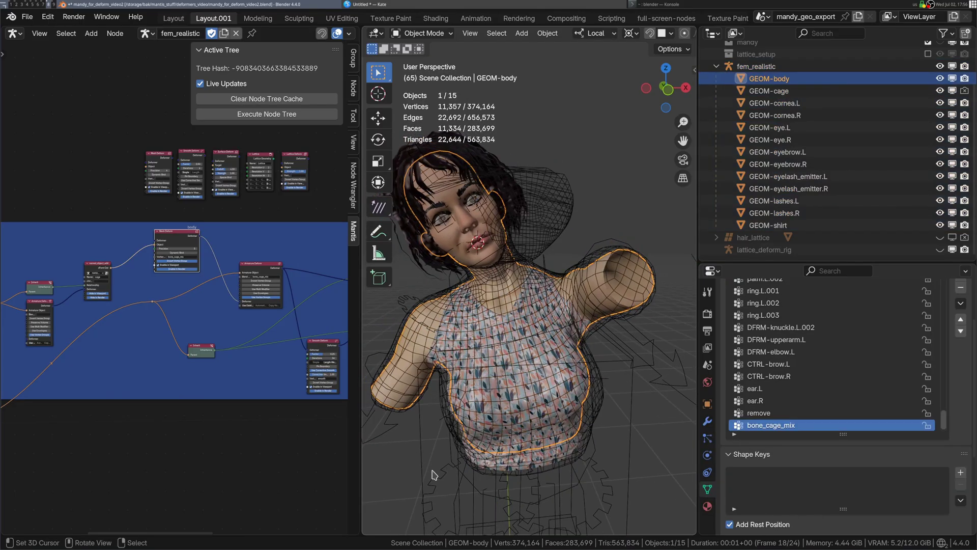
pyautogui.rightClick(447, 452)
pyautogui.moveTo(448, 265); pyautogui.dragTo(473, 263, button='middle')
pyautogui.scroll(-2, 472, 265)
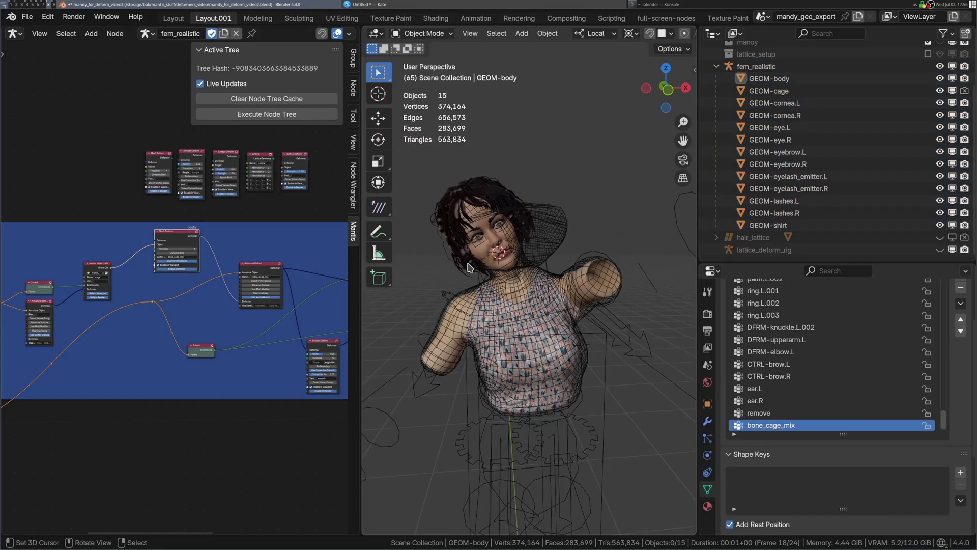
pyautogui.scroll(2, 469, 290)
pyautogui.moveTo(469, 298); pyautogui.dragTo(450, 297, button='middle')
pyautogui.rightClick(451, 298)
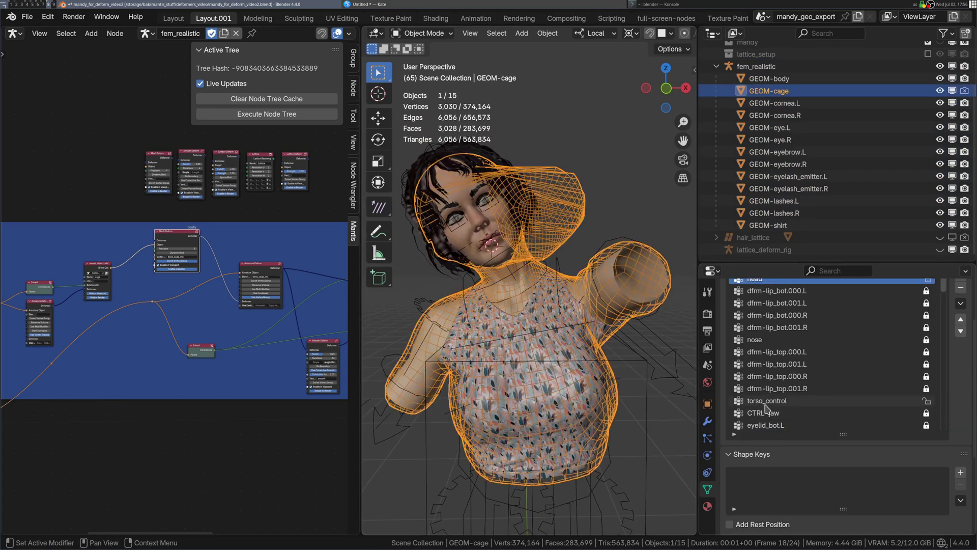
# Step: Select the GEOM-body mesh and enter Weight Paint mode to display its bone_cage_mix vertex group
pyautogui.click(513, 304)
pyautogui.hotkey('ctrl', 'Tab')
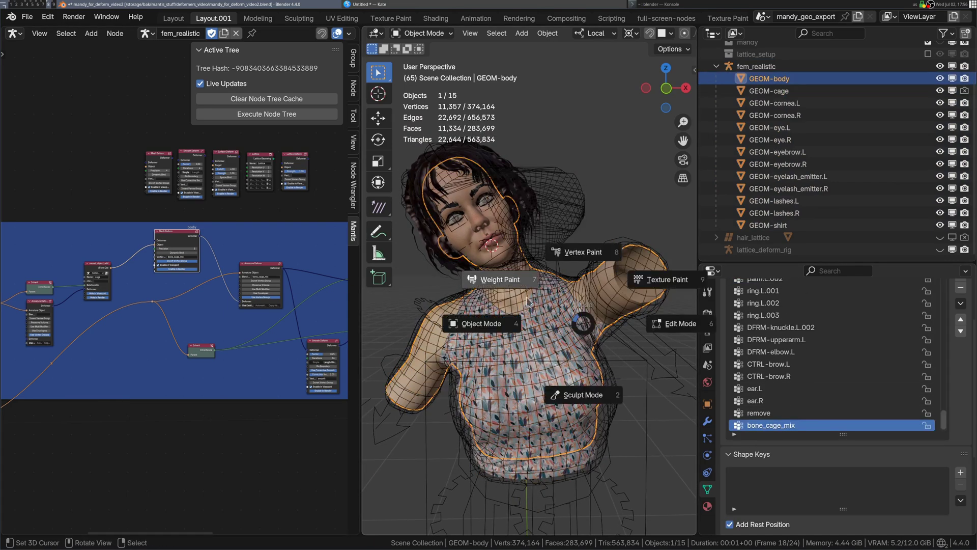
pyautogui.click(514, 277)
# Step: Examine the bone_cage_mix vertex group settings on the body frame's Mesh Deform and Armature Deform nodes
pyautogui.scroll(4, 157, 255)
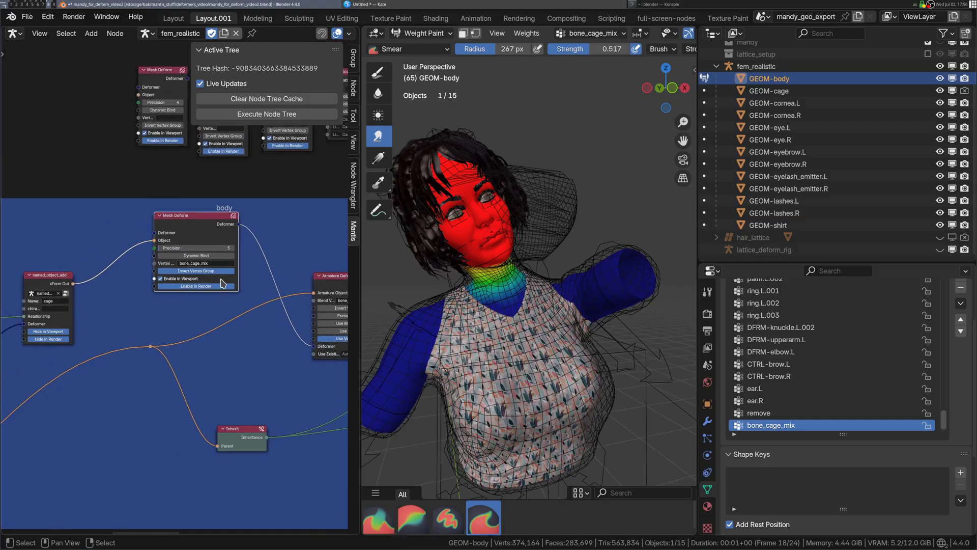
pyautogui.scroll(1, 200, 220)
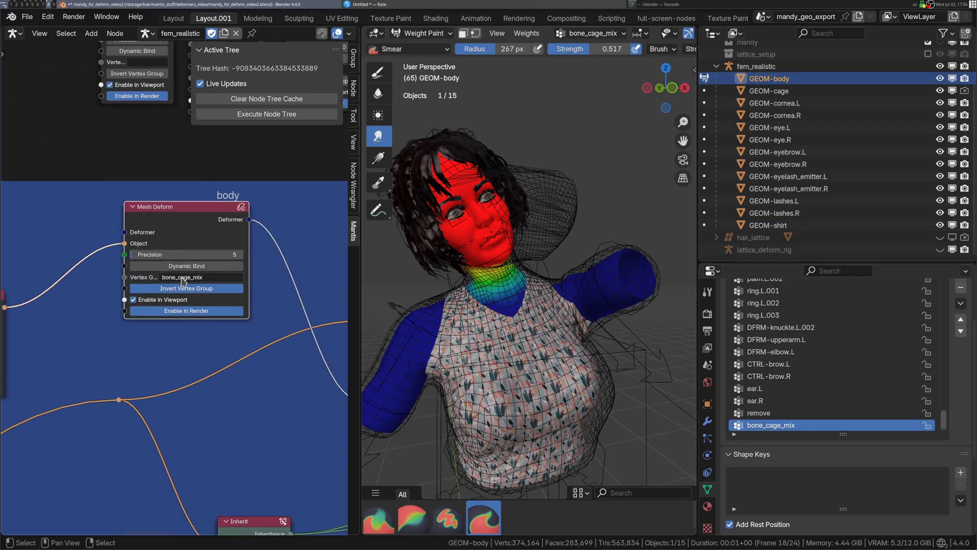
pyautogui.scroll(-2, 261, 291)
pyautogui.moveTo(275, 289); pyautogui.dragTo(201, 250, button='middle')
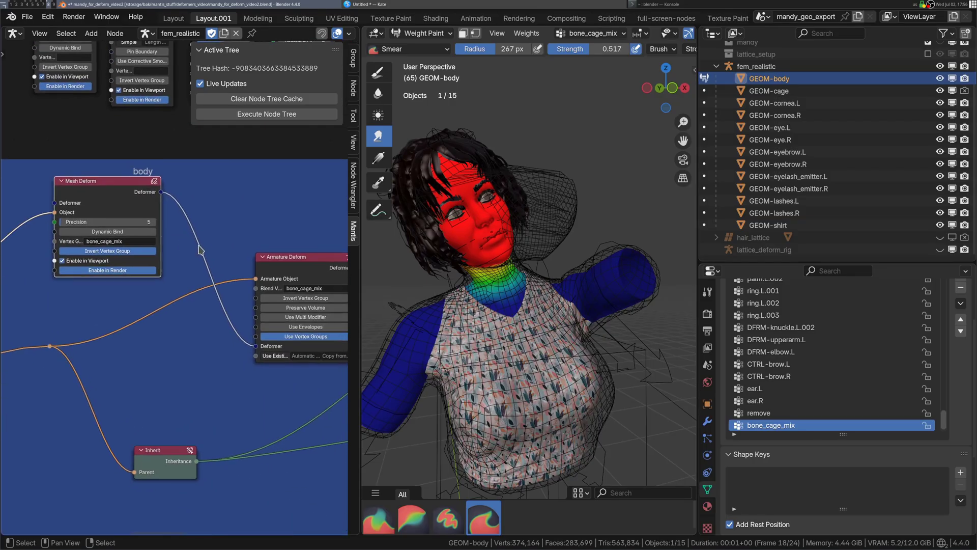
pyautogui.moveTo(284, 269); pyautogui.dragTo(222, 255, button='middle')
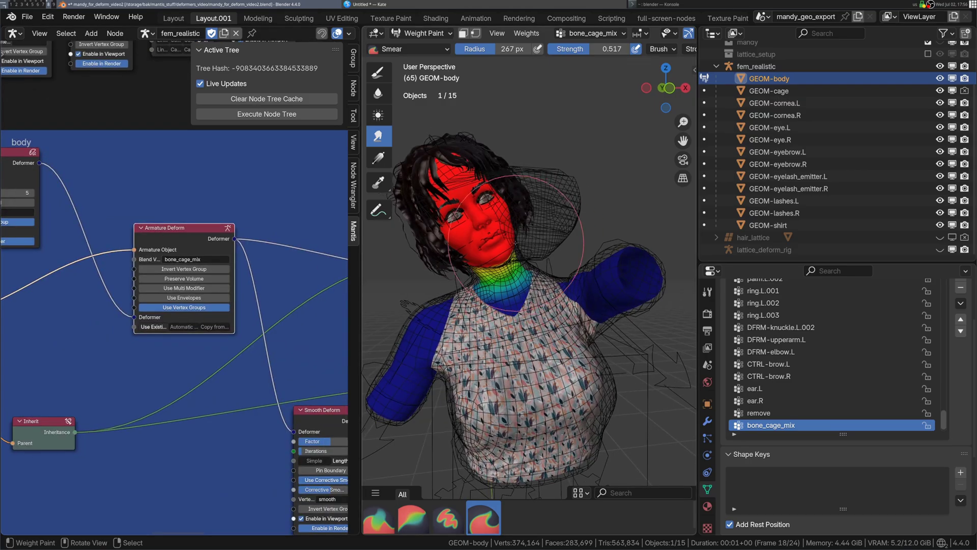
# Step: Return the rig to Pose Mode and move the mouth controls to shape an open smile
pyautogui.hotkey('ctrl', 'Tab')
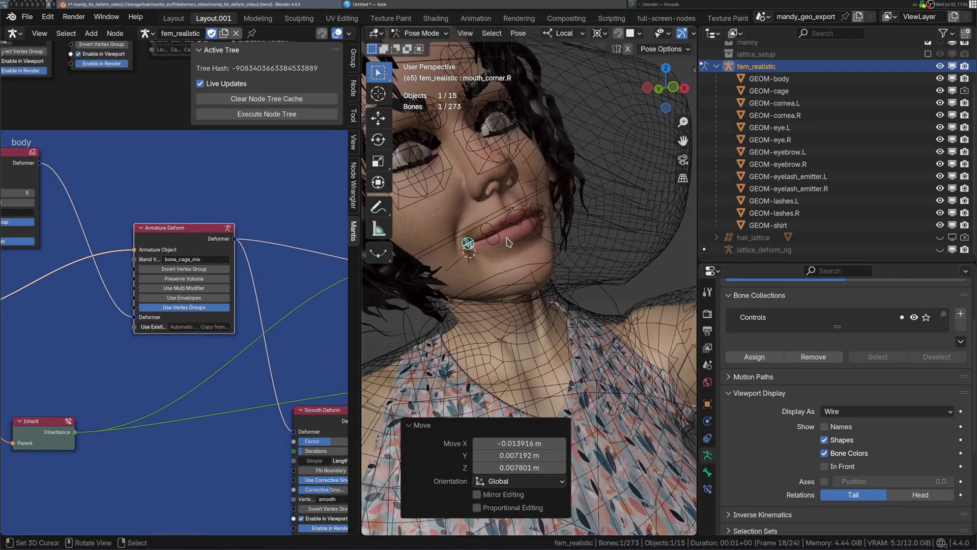
pyautogui.rightClick(539, 277)
pyautogui.press('g')
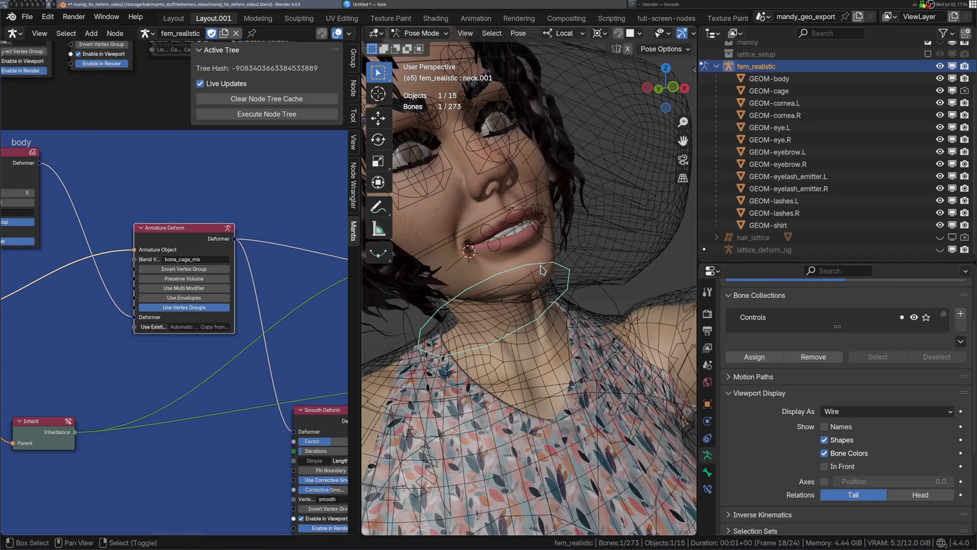
pyautogui.click(535, 290)
pyautogui.rightClick(542, 217)
pyautogui.press('g')
pyautogui.click(541, 206)
# Step: Raise the inner eyebrow control on the character's right side by about 0.018 m
pyautogui.moveTo(537, 206); pyautogui.dragTo(492, 219, button='middle')
pyautogui.rightClick(481, 208)
pyautogui.press('g')
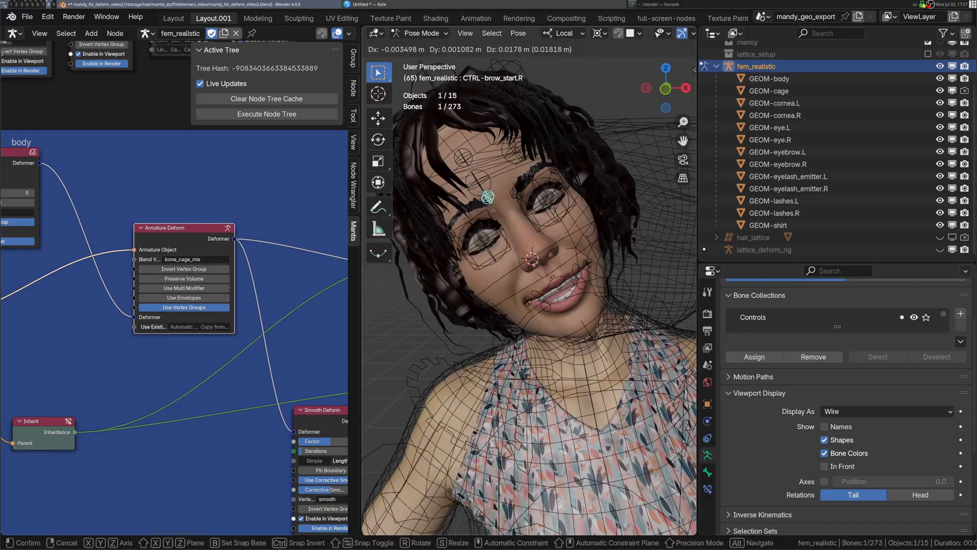
pyautogui.click(484, 198)
# Step: Trackball-rotate both eye controls together by about -18.3° and 5.73° and hide the overlays
pyautogui.rightClick(483, 242)
pyautogui.keyDown('shift'); pyautogui.rightClick(545, 204); pyautogui.keyUp('shift')
pyautogui.press('r')
pyautogui.press('r')
pyautogui.click(544, 247)
pyautogui.press('z')
pyautogui.click(549, 219)
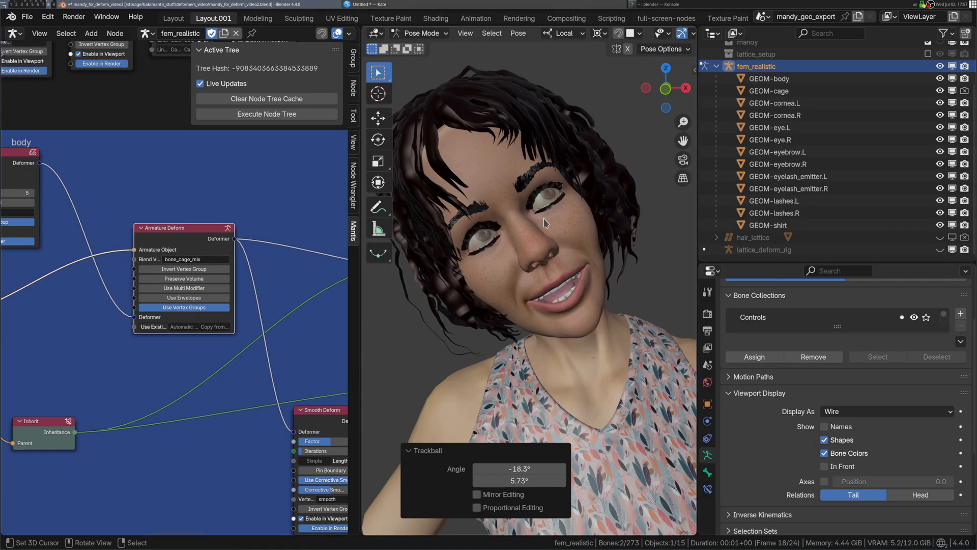
# Step: Show the overlays and raise the inner eyebrow control on the character's left side by about 0.011 m
pyautogui.press('z')
pyautogui.click(533, 193)
pyautogui.click(516, 193)
pyautogui.press('g')
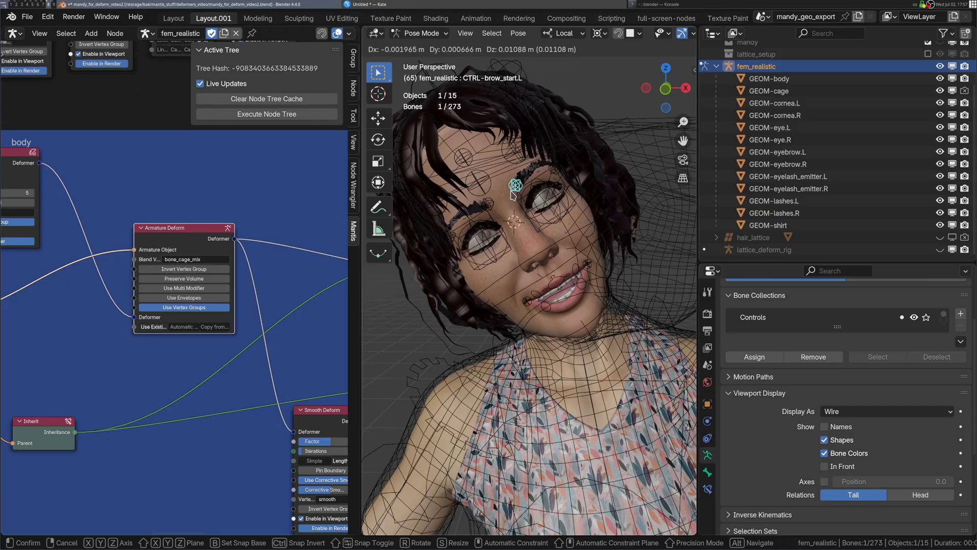
pyautogui.click(513, 195)
# Step: Inspect the finished facial pose with the overlays hidden and show them again
pyautogui.press('z')
pyautogui.scroll(-3, 522, 234)
pyautogui.press('z')
pyautogui.scroll(-3, 538, 239)
pyautogui.scroll(2, 537, 234)
# Step: Switch to Object Mode and select the cage's Armature Deform node at the start of the body frame
pyautogui.hotkey('ctrl', 'Tab')
pyautogui.moveTo(535, 232); pyautogui.dragTo(533, 233, button='middle')
pyautogui.scroll(-5, 143, 213)
pyautogui.moveTo(72, 210); pyautogui.dragTo(189, 221, button='middle')
pyautogui.click(261, 214)
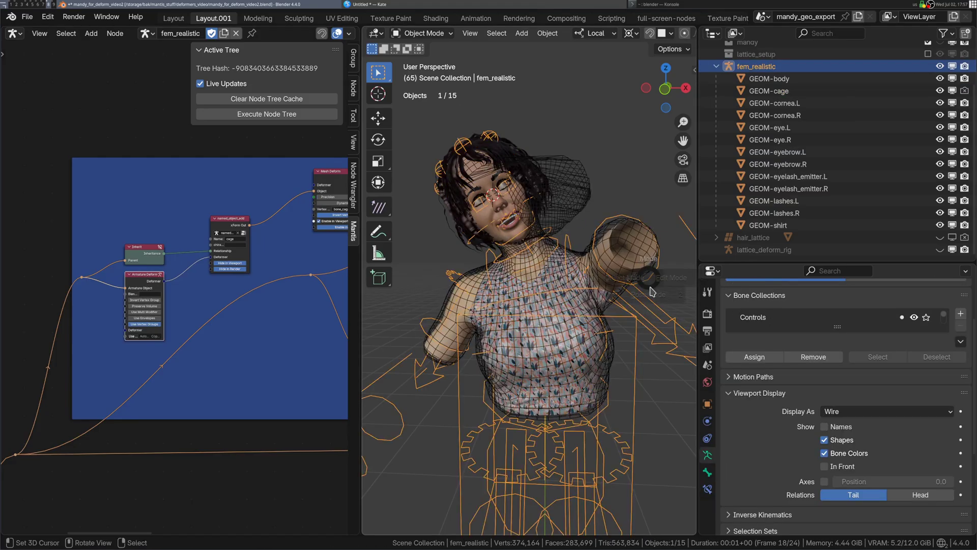
# Step: Enter Pose Mode again and select the left upper-arm FK bone
pyautogui.click(652, 292)
pyautogui.keyDown('shift'); pyautogui.moveTo(653, 291); pyautogui.dragTo(609, 286, button='middle'); pyautogui.keyUp('shift')
pyautogui.rightClick(609, 272)
pyautogui.moveTo(455, 280); pyautogui.dragTo(481, 284, button='middle')
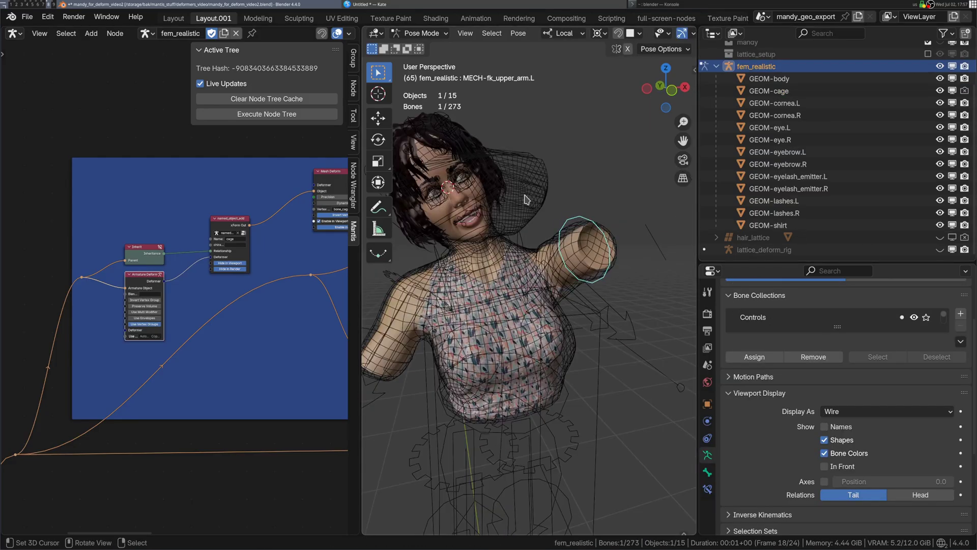
# Step: Clear the left upper-arm FK bone's rotation and give it a new freeform trackball rotation
pyautogui.hotkey('alt', 'r')
pyautogui.moveTo(526, 199); pyautogui.dragTo(538, 204, button='middle')
pyautogui.press('r')
pyautogui.press('r')
pyautogui.click(502, 231)
# Step: Select the right upper-arm FK bone and repose it with a freeform trackball rotation
pyautogui.moveTo(499, 232); pyautogui.dragTo(492, 251, button='middle')
pyautogui.rightClick(414, 353)
pyautogui.keyDown('shift'); pyautogui.moveTo(414, 353); pyautogui.dragTo(503, 328, button='middle'); pyautogui.keyUp('shift')
pyautogui.press('r')
pyautogui.press('r')
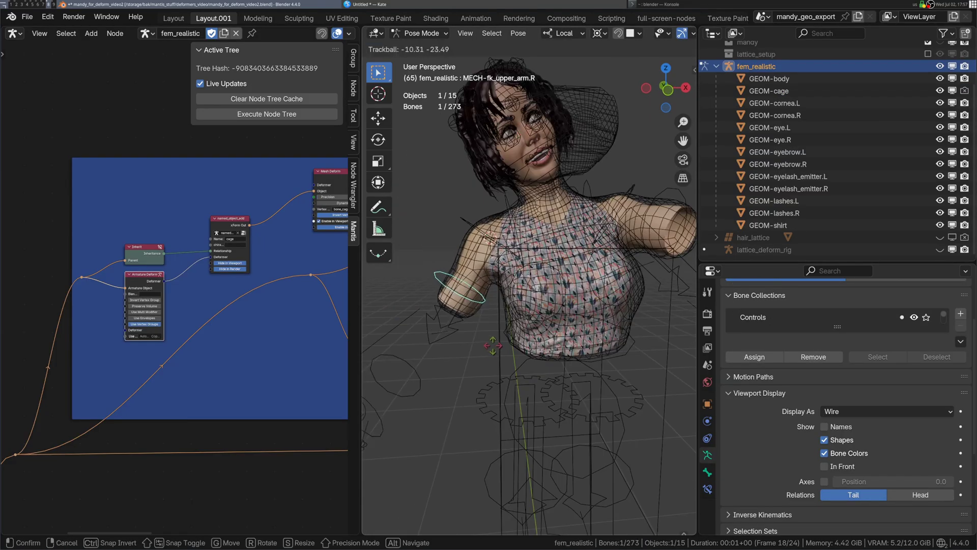
pyautogui.click(558, 359)
# Step: Select the right shoulder bone and rotate it about -6° in the view plane
pyautogui.scroll(-2, 555, 356)
pyautogui.rightClick(452, 320)
pyautogui.rightClick(516, 242)
pyautogui.press('r')
pyautogui.click(469, 274)
pyautogui.keyDown('shift'); pyautogui.moveTo(469, 272); pyautogui.dragTo(443, 292, button='middle'); pyautogui.keyUp('shift')
# Step: Select the Mesh Deform node in the body frame
pyautogui.moveTo(346, 196); pyautogui.dragTo(219, 233, button='middle')
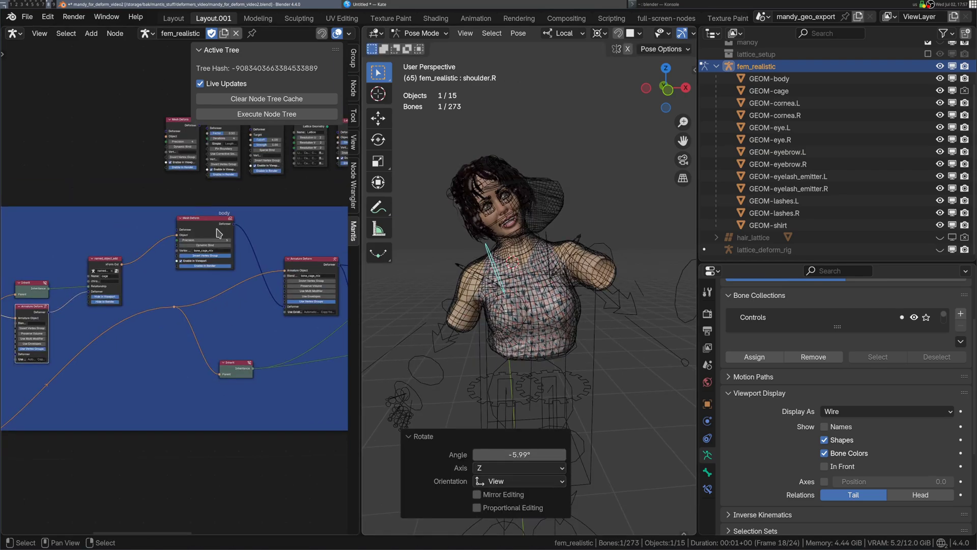
pyautogui.click(218, 233)
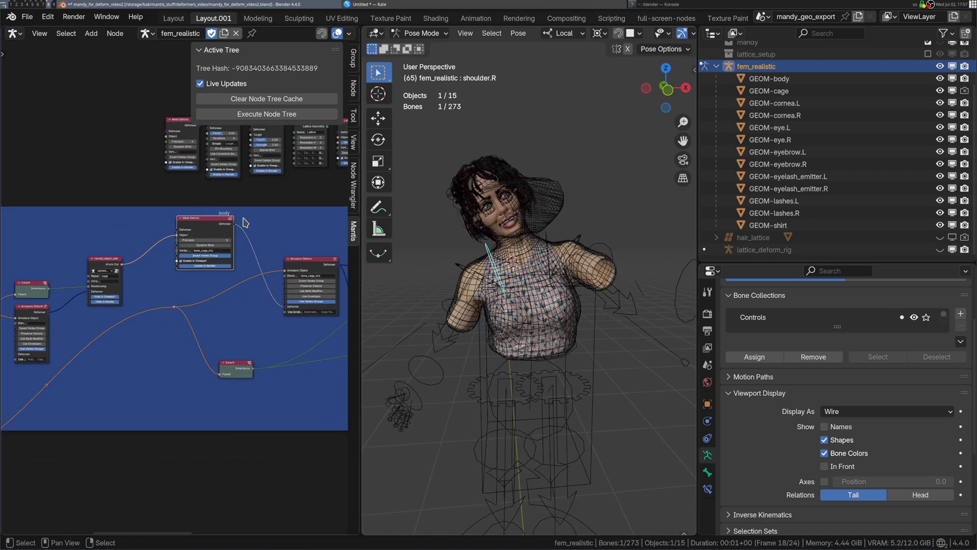
pyautogui.scroll(2, 245, 223)
pyautogui.moveTo(285, 211); pyautogui.dragTo(191, 238, button='middle')
pyautogui.scroll(-1, 191, 238)
# Step: Move the right mouth-corner control outward and slightly up by about 0.008 m
pyautogui.scroll(5, 501, 244)
pyautogui.keyDown('shift'); pyautogui.moveTo(502, 204); pyautogui.dragTo(507, 270, button='middle'); pyautogui.keyUp('shift')
pyautogui.scroll(2, 507, 270)
pyautogui.moveTo(508, 269); pyautogui.dragTo(504, 272, button='middle')
pyautogui.click(469, 273)
pyautogui.press('g')
pyautogui.click(487, 291)
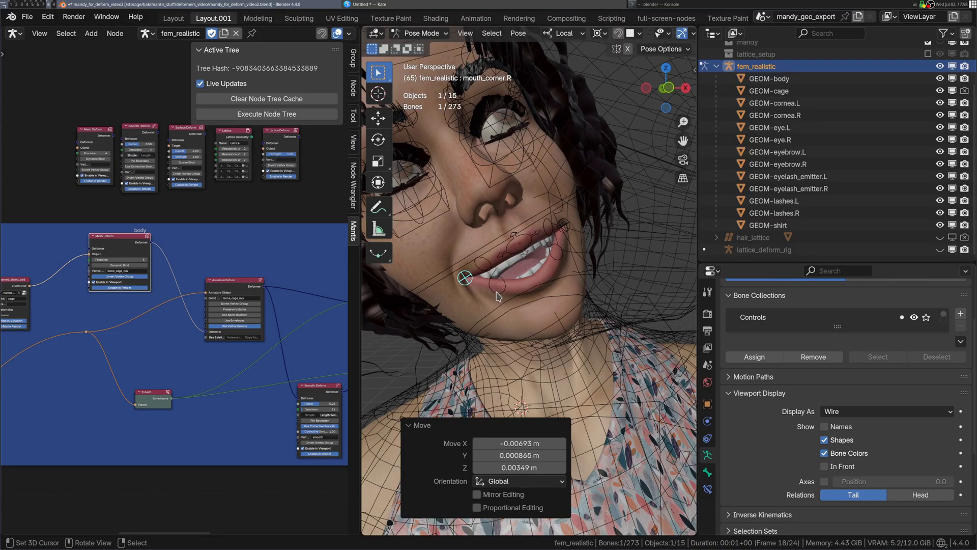
# Step: Move two lower-lip controls slightly downward to open the mouth further
pyautogui.click(497, 288)
pyautogui.press('g')
pyautogui.click(498, 294)
pyautogui.click(542, 280)
pyautogui.press('g')
pyautogui.click(545, 289)
# Step: Switch to Object Mode and inspect the mouth deformation up close with the overlays hidden and shown
pyautogui.hotkey('ctrl', 'Tab')
pyautogui.hotkey('shift', 'z')
pyautogui.hotkey('shift', 'z')
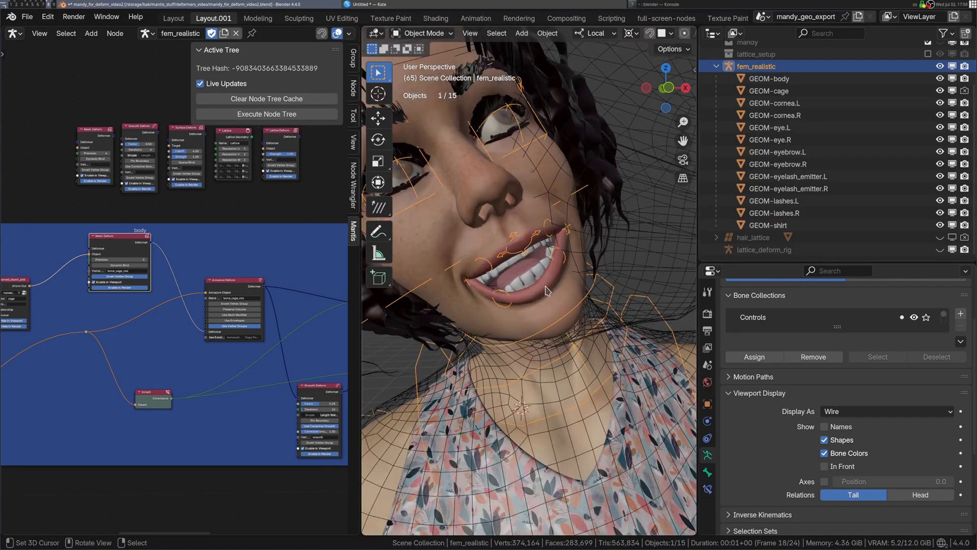
pyautogui.hotkey('shift', 'z')
pyautogui.scroll(2, 493, 329)
pyautogui.moveTo(491, 331)
pyautogui.mouseDown(button='middle')
pyautogui.moveTo(508, 322)
pyautogui.moveTo(498, 322)
pyautogui.mouseUp(button='middle')
pyautogui.hotkey('shift', 'z')
pyautogui.scroll(2, 320, 390)
# Step: Select the body's Smooth Deform node and move a lower-lip control on the character's left side in Pose Mode
pyautogui.moveTo(321, 390); pyautogui.dragTo(243, 314, button='middle')
pyautogui.click(279, 330)
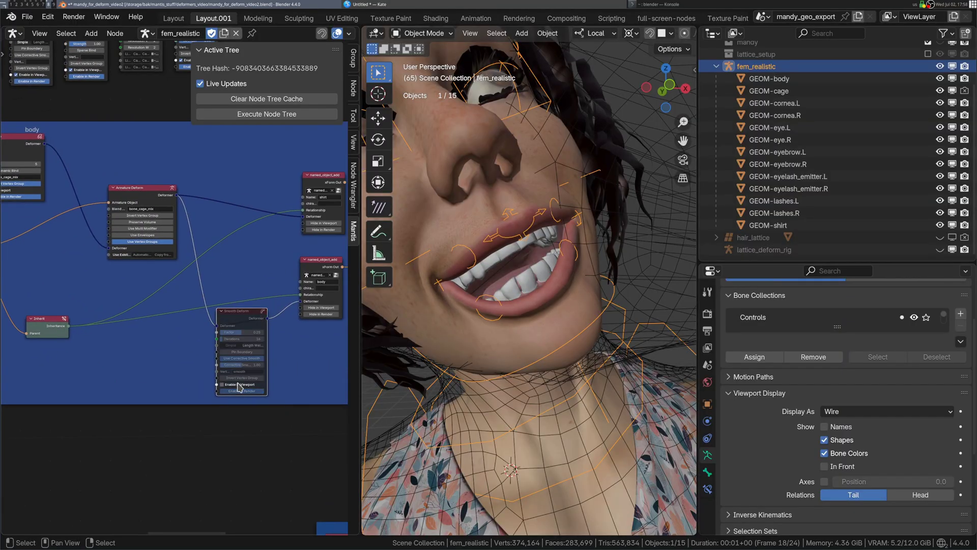
pyautogui.click(559, 314)
pyautogui.press('g')
pyautogui.click(556, 321)
# Step: Move the right lower-lip bone dfrm-lip_bot.001.R and mute the Smooth Deform node for comparison
pyautogui.rightClick(498, 319)
pyautogui.press('g')
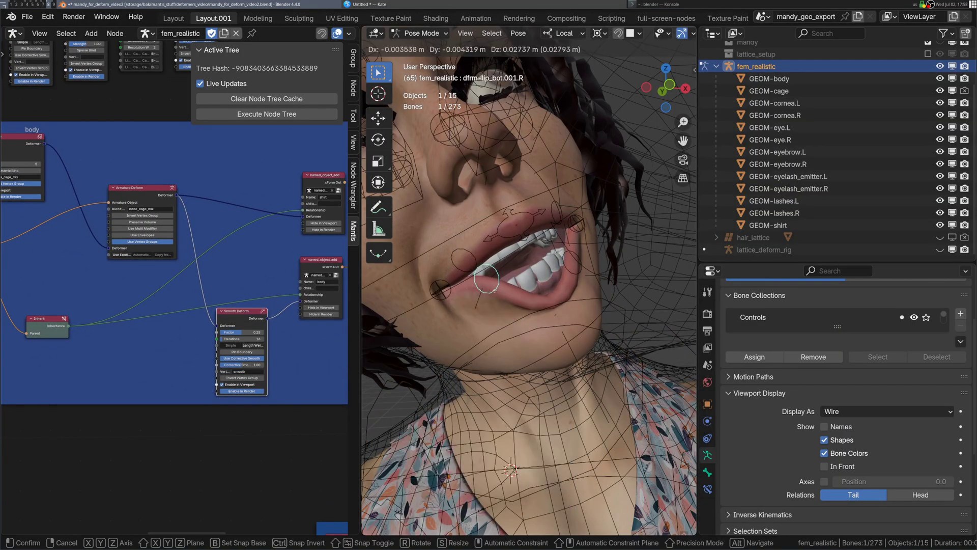
pyautogui.click(460, 313)
pyautogui.press('m')
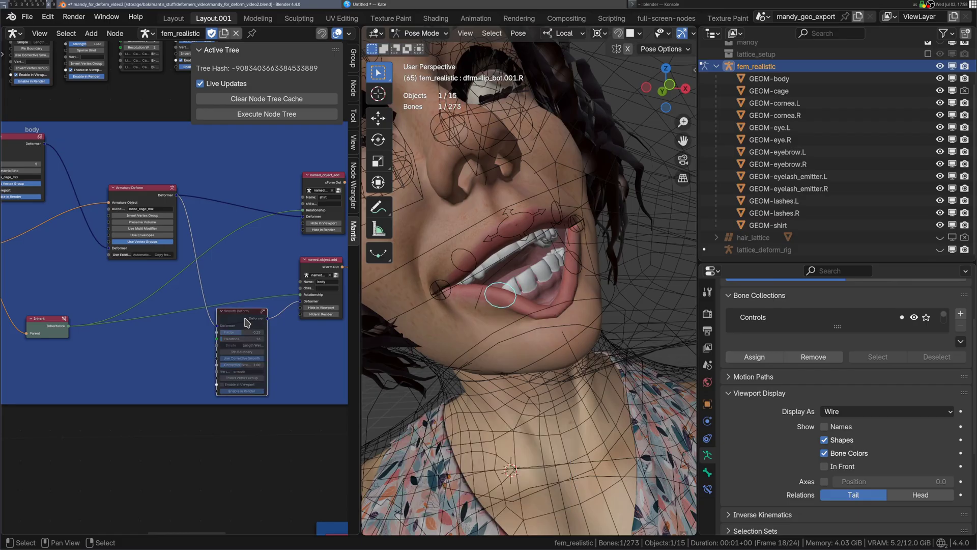
# Step: Unmute the Smooth Deform node and show the body mesh's smooth vertex group in Weight Paint mode
pyautogui.press('Tab')
pyautogui.click(482, 229)
pyautogui.rightClick(489, 228)
pyautogui.press('Tab')
pyautogui.click(516, 188)
pyautogui.scroll(-1, 758, 401)
pyautogui.click(767, 425)
pyautogui.scroll(-1, 530, 294)
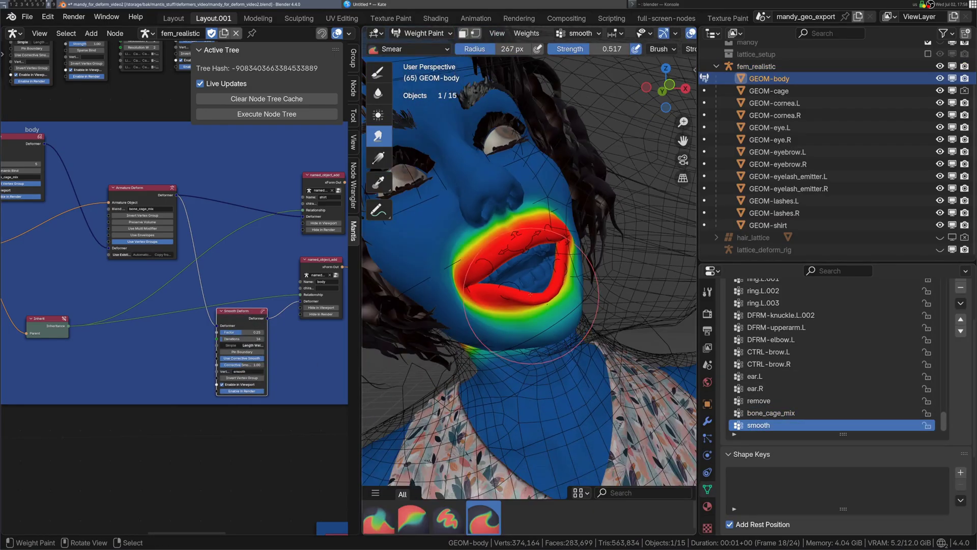
pyautogui.scroll(-1, 531, 294)
pyautogui.scroll(2, 530, 294)
pyautogui.scroll(-1, 456, 318)
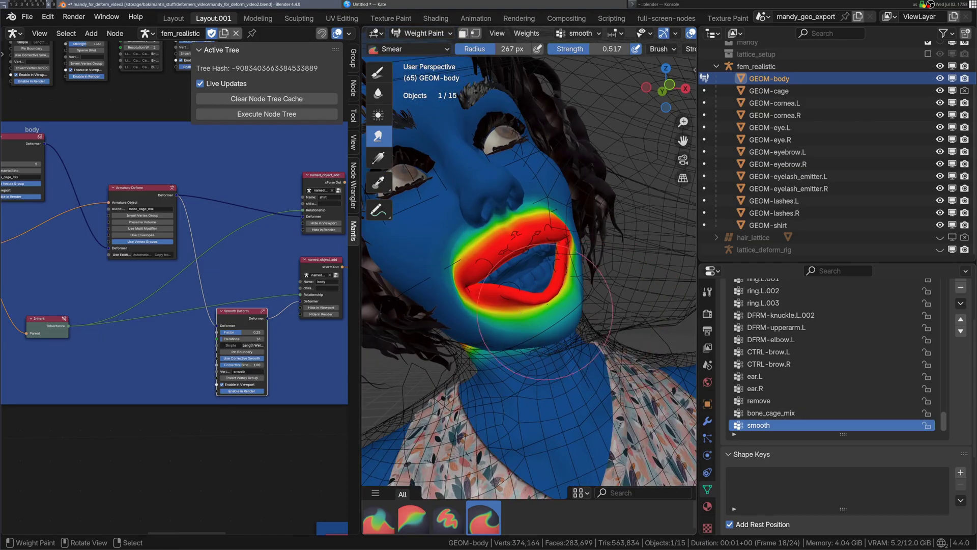
# Step: Return to the rig in Pose Mode and move the right lower-lip bone dfrm-lip_bot.001.R
pyautogui.press('Tab')
pyautogui.click(584, 310)
pyautogui.scroll(2, 514, 285)
pyautogui.rightClick(513, 272)
pyautogui.hotkey('ctrl', 'Tab')
pyautogui.press('g')
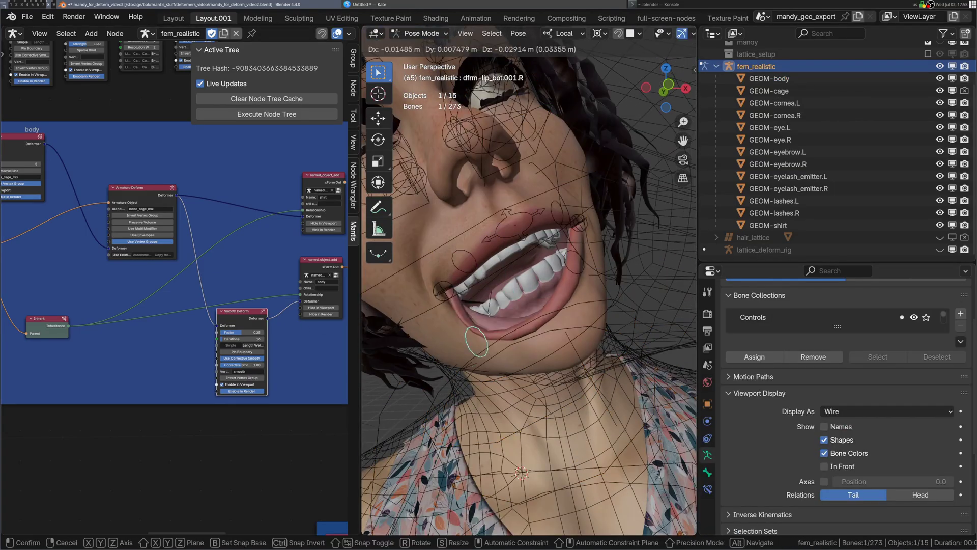
pyautogui.click(503, 297)
# Step: Raise the bottom_lip_parent control by about 0.015 m
pyautogui.rightClick(555, 315)
pyautogui.press('g')
pyautogui.click(544, 296)
# Step: Turn Use Corrective Smooth off on the Smooth Deform node and turn it back on
pyautogui.scroll(3, 244, 356)
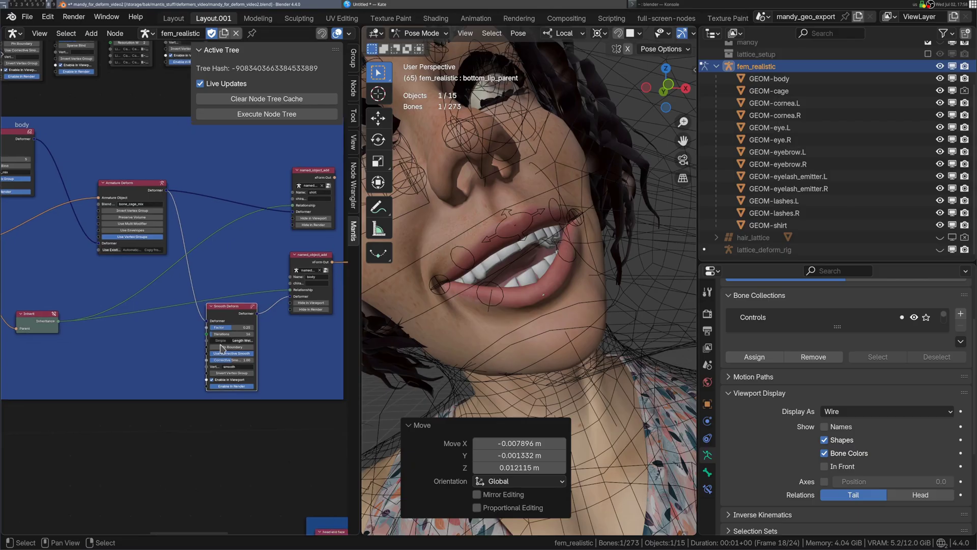
pyautogui.scroll(2, 244, 364)
pyautogui.click(219, 355)
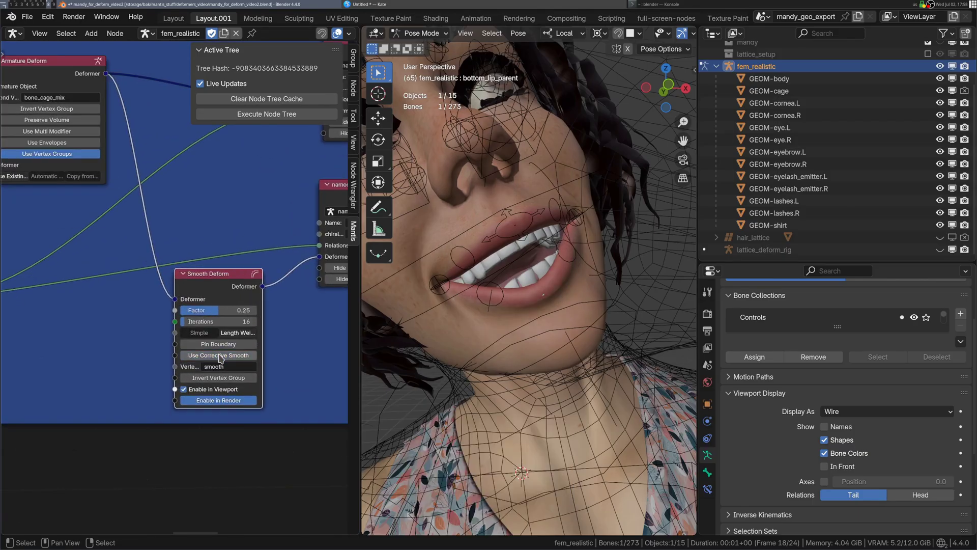
pyautogui.click(219, 355)
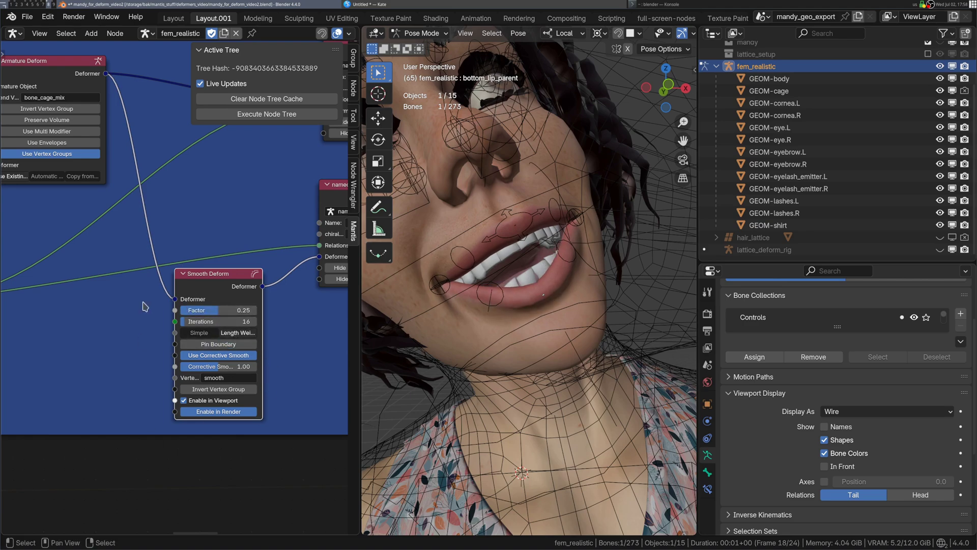
# Step: Raise the right inner eyebrow control CTRL-brow_start.R by about 0.017 m
pyautogui.scroll(-4, 245, 331)
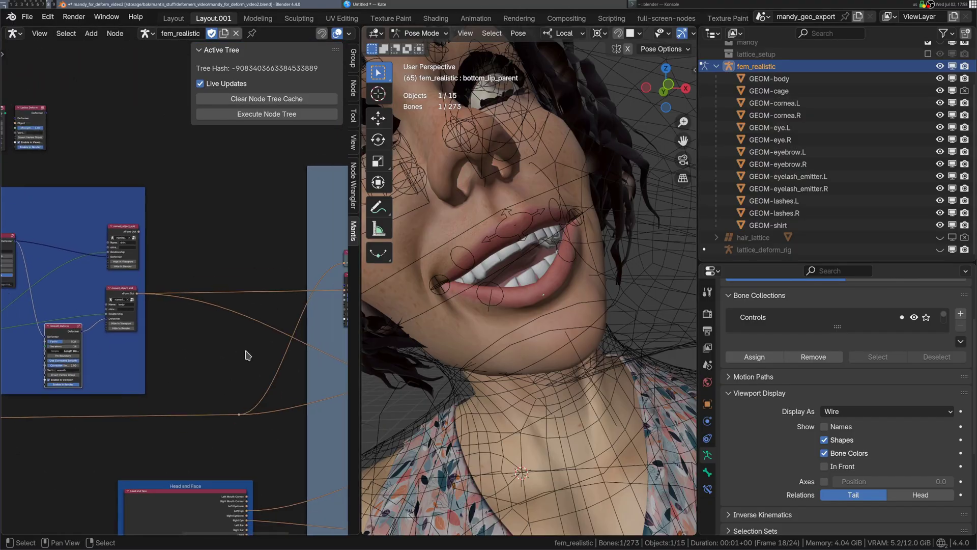
pyautogui.scroll(-3, 455, 229)
pyautogui.scroll(4, 505, 253)
pyautogui.click(542, 270)
pyautogui.press('g')
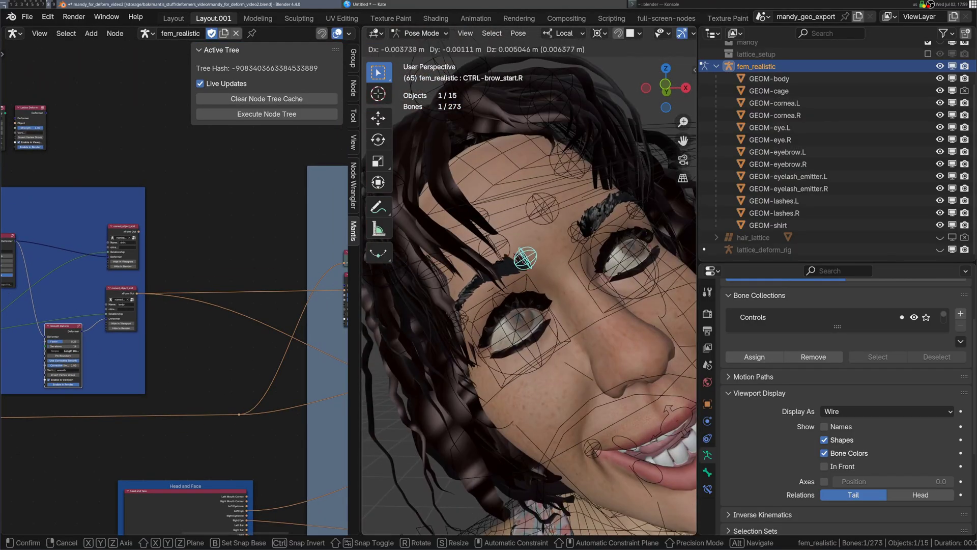
pyautogui.click(525, 261)
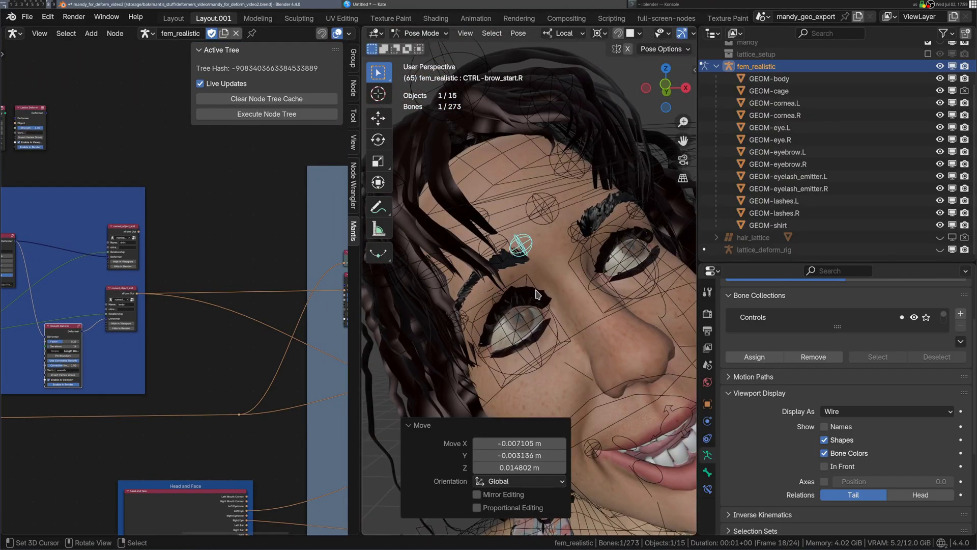
# Step: Raise the right eyebrow parent control PRNT-brow.R by about 0.006 m
pyautogui.rightClick(487, 290)
pyautogui.press('g')
pyautogui.click(485, 283)
pyautogui.scroll(-1, 554, 298)
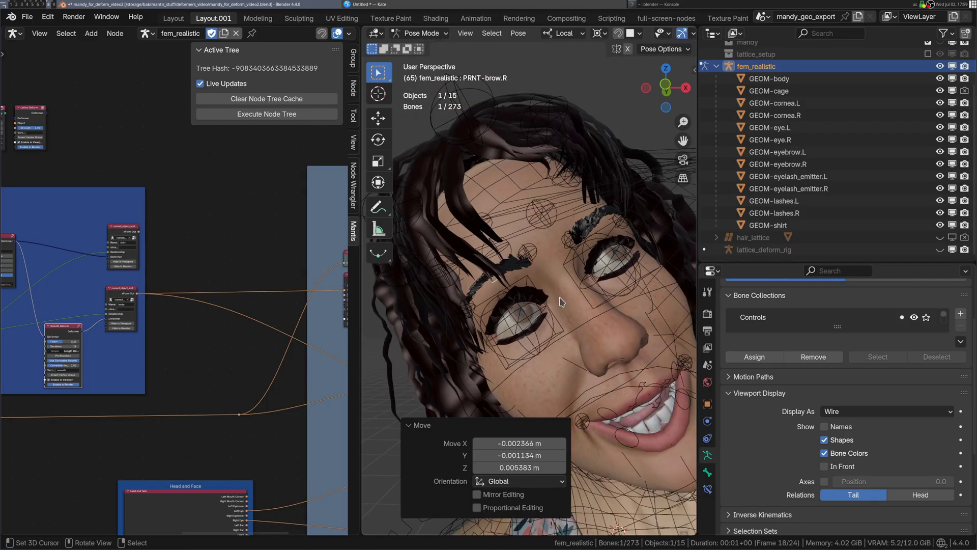
# Step: Switch to Object Mode, select the right eyebrow mesh and display its modifiers
pyautogui.hotkey('ctrl', 'Tab')
pyautogui.click(526, 291)
pyautogui.moveTo(525, 290); pyautogui.dragTo(513, 308, button='middle')
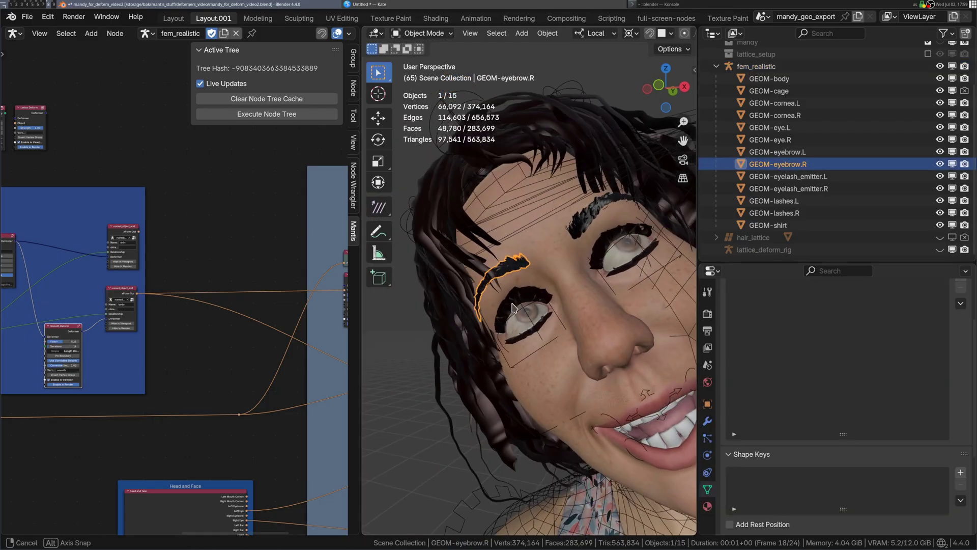
pyautogui.click(707, 421)
pyautogui.moveTo(564, 326); pyautogui.dragTo(542, 296, button='middle')
# Step: Select the eyebrows' Surface Deform node and trace its target link back to the body object node
pyautogui.moveTo(237, 312); pyautogui.dragTo(5, 218, button='middle')
pyautogui.scroll(4, 186, 285)
pyautogui.click(175, 287)
pyautogui.scroll(-4, 170, 288)
pyautogui.scroll(-2, 47, 288)
pyautogui.moveTo(47, 289); pyautogui.dragTo(256, 320, button='middle')
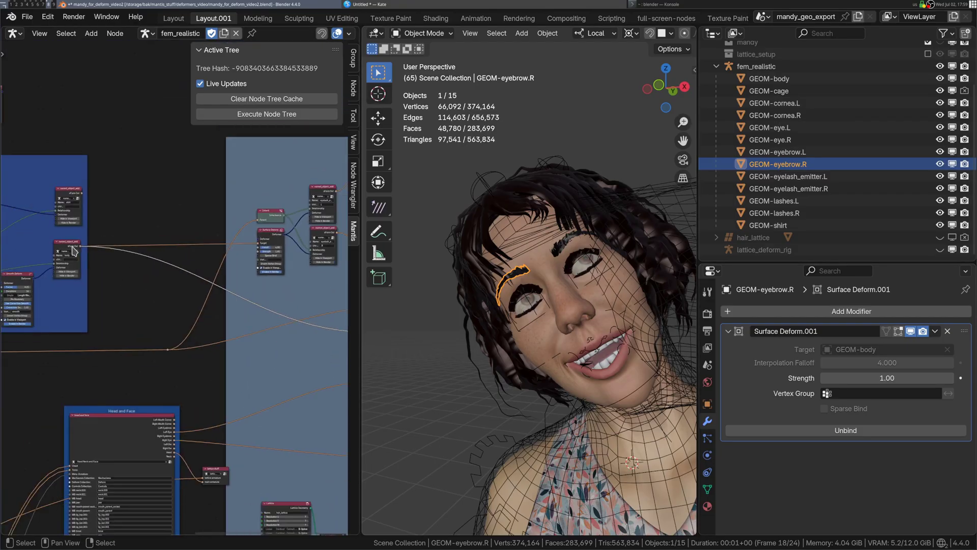
pyautogui.moveTo(218, 284); pyautogui.dragTo(77, 250, button='middle')
pyautogui.scroll(9, 226, 294)
pyautogui.scroll(2, 225, 294)
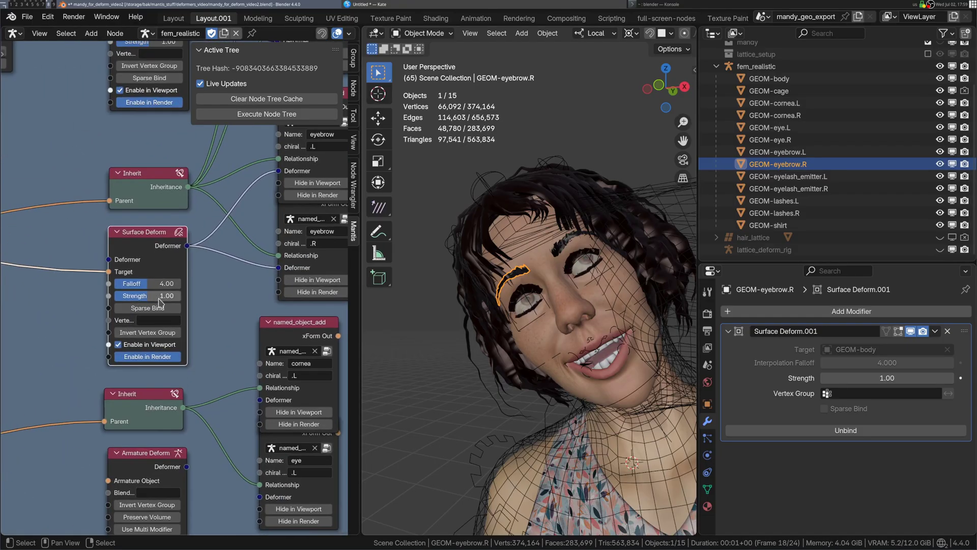
pyautogui.scroll(-1, 207, 318)
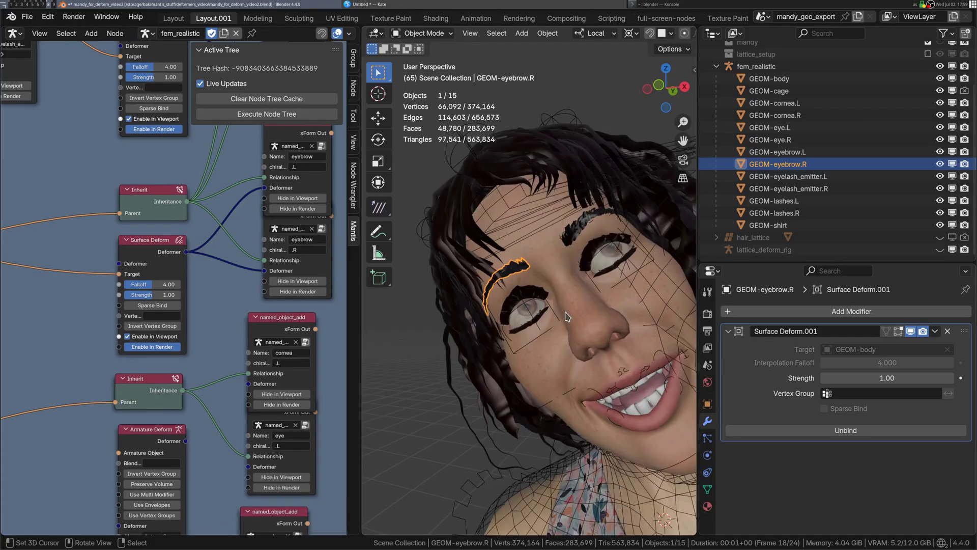
# Step: Select the fem_realistic rig and frame the character's head and upper body
pyautogui.scroll(-2, 222, 316)
pyautogui.scroll(-4, 225, 317)
pyautogui.scroll(-2, 529, 204)
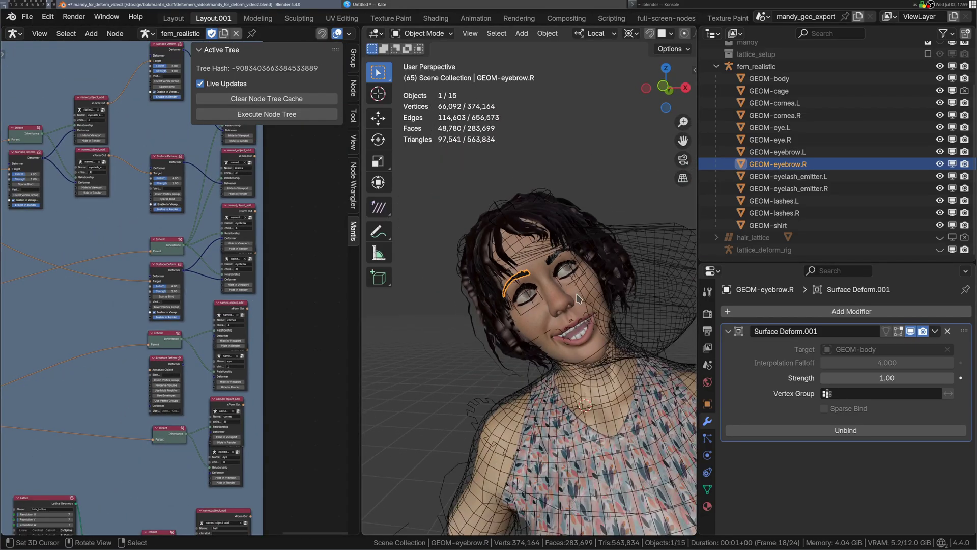
pyautogui.rightClick(541, 193)
pyautogui.keyDown('shift'); pyautogui.moveTo(646, 257); pyautogui.dragTo(604, 240, button='middle'); pyautogui.keyUp('shift')
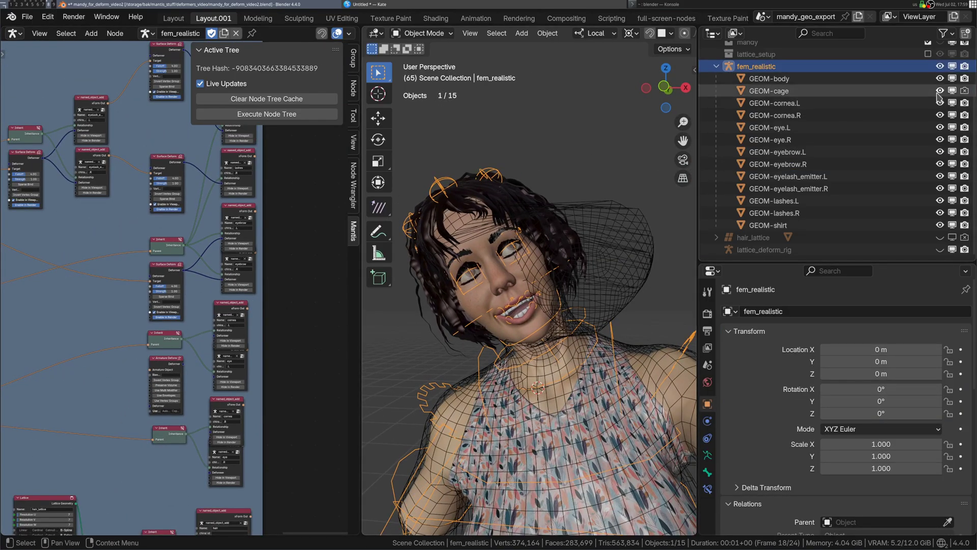
# Step: Disable GEOM-cage in viewports and unhide hair_lattice and lattice_deform_rig, selecting the latter
pyautogui.click(952, 91)
pyautogui.click(940, 237)
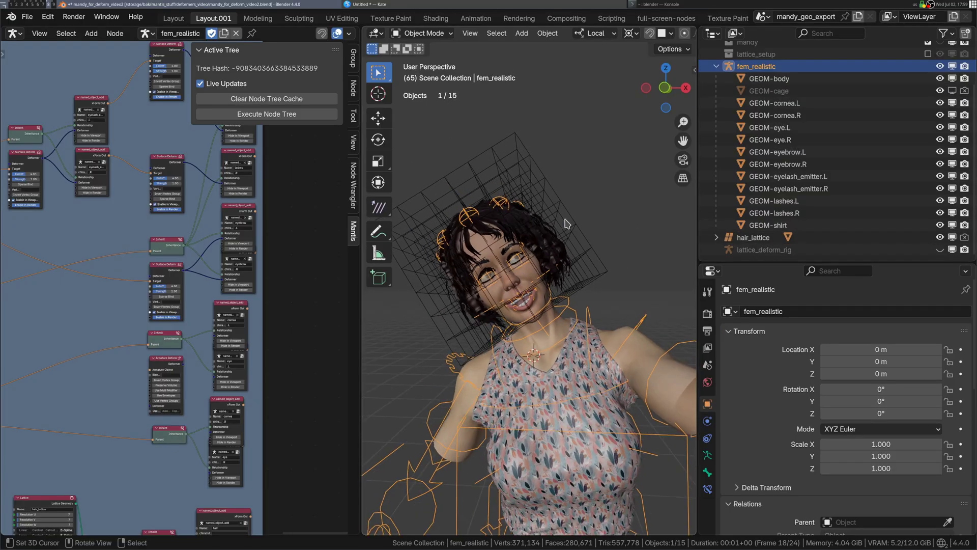
pyautogui.click(940, 250)
pyautogui.rightClick(547, 249)
pyautogui.scroll(2, 542, 249)
pyautogui.scroll(-3, 81, 448)
# Step: Box-select the hair lattice nodes and examine how the Lattice, Armature Deform and Lattice Deform nodes connect to the hair
pyautogui.moveTo(76, 458); pyautogui.dragTo(191, 265, button='middle')
pyautogui.scroll(5, 190, 265)
pyautogui.scroll(-3, 192, 266)
pyautogui.moveTo(256, 276); pyautogui.dragTo(179, 293, button='middle')
pyautogui.moveTo(66, 240); pyautogui.dragTo(261, 318)
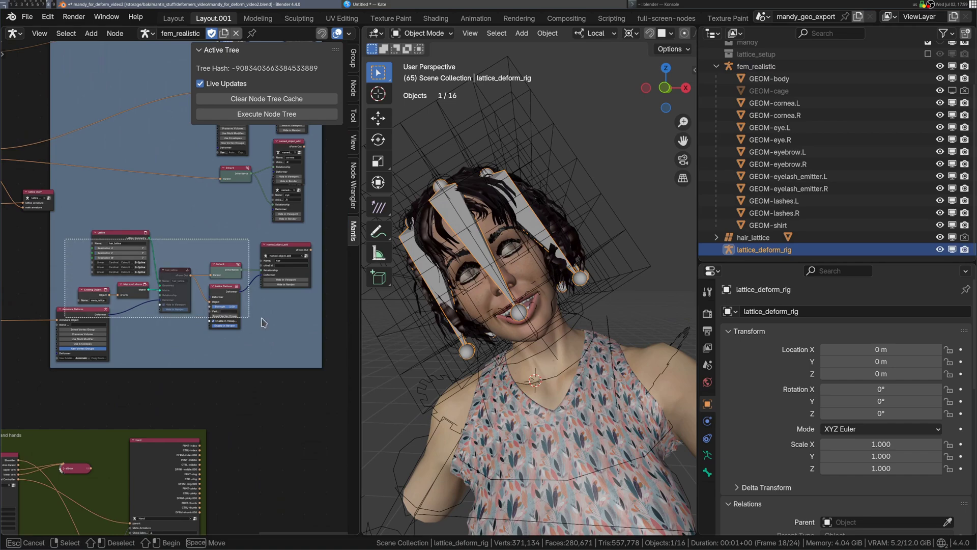
pyautogui.moveTo(286, 349); pyautogui.dragTo(286, 347)
pyautogui.scroll(1, 276, 328)
pyautogui.scroll(2, 249, 341)
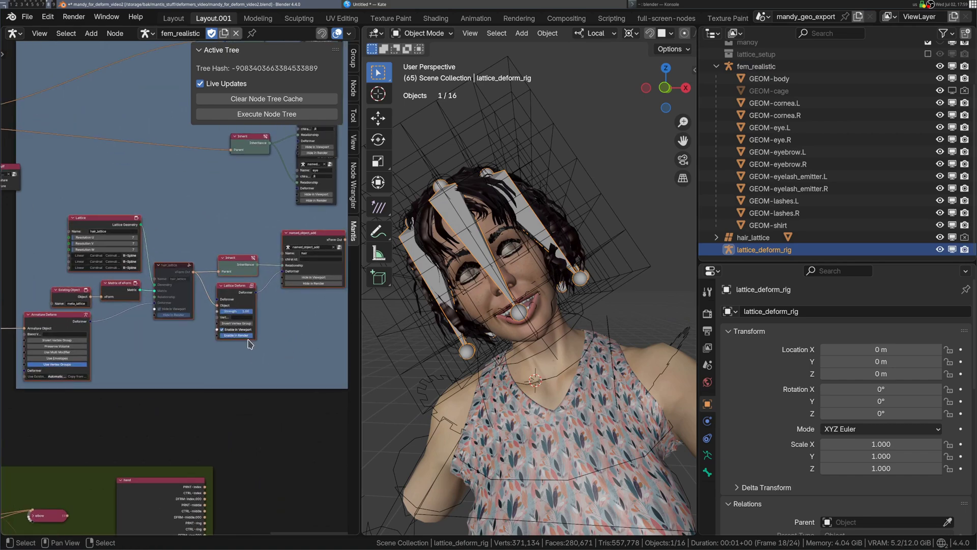
pyautogui.scroll(-2, 249, 339)
pyautogui.scroll(1, 251, 327)
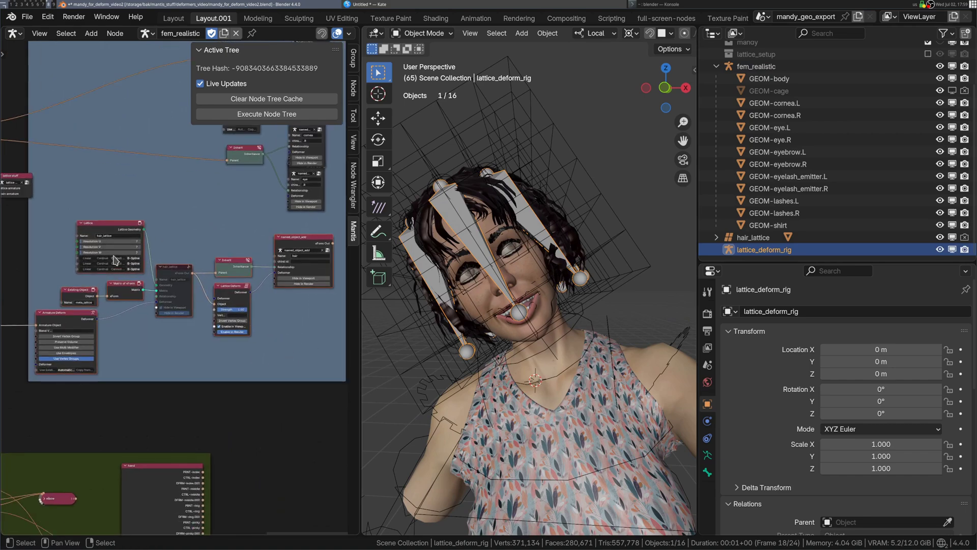
pyautogui.scroll(1, 98, 233)
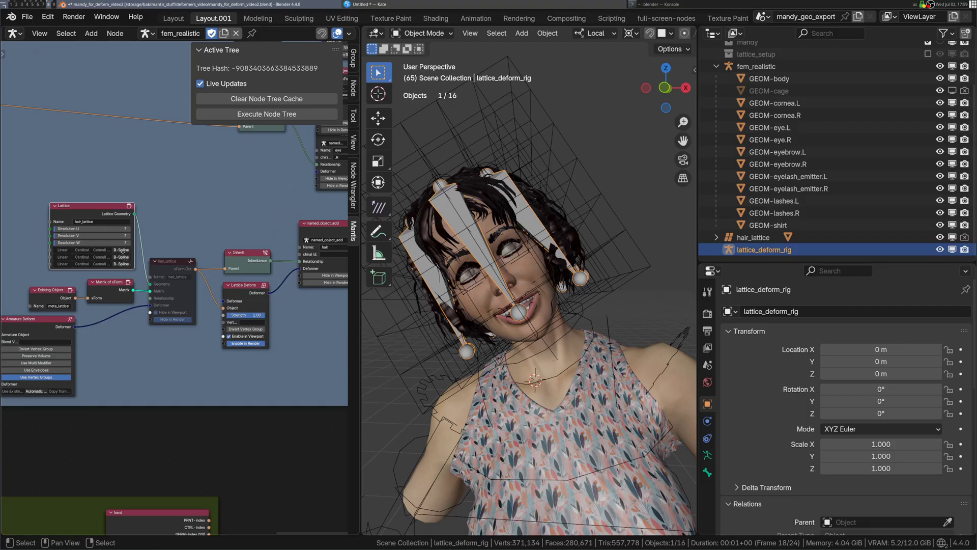
pyautogui.press('g')
pyautogui.press('x')
pyautogui.rightClick(155, 278)
pyautogui.moveTo(257, 292); pyautogui.dragTo(205, 302, button='middle')
pyautogui.click(205, 301)
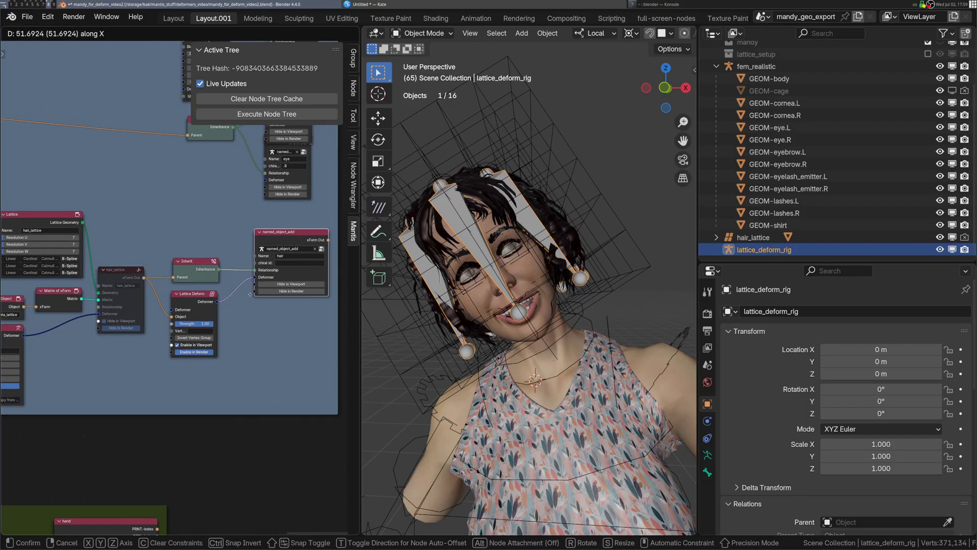
# Step: Select the hair mesh and look inside the hair's named_object_add node group
pyautogui.click(471, 229)
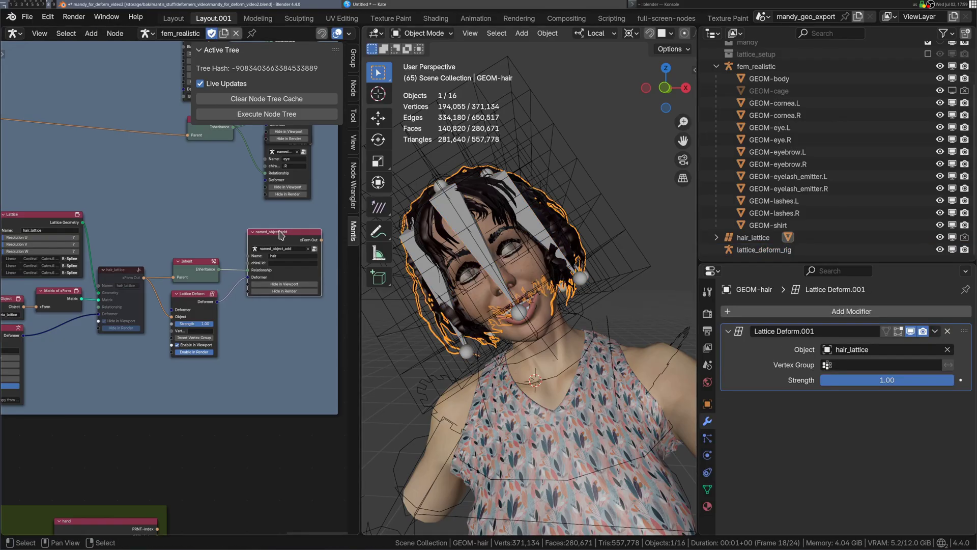
pyautogui.press('Tab')
pyautogui.scroll(-3, 262, 281)
pyautogui.moveTo(261, 281); pyautogui.dragTo(306, 284, button='middle')
pyautogui.press('Tab')
# Step: Select the Armature Deform node that feeds the hair_lattice object node
pyautogui.moveTo(73, 319); pyautogui.dragTo(149, 295, button='middle')
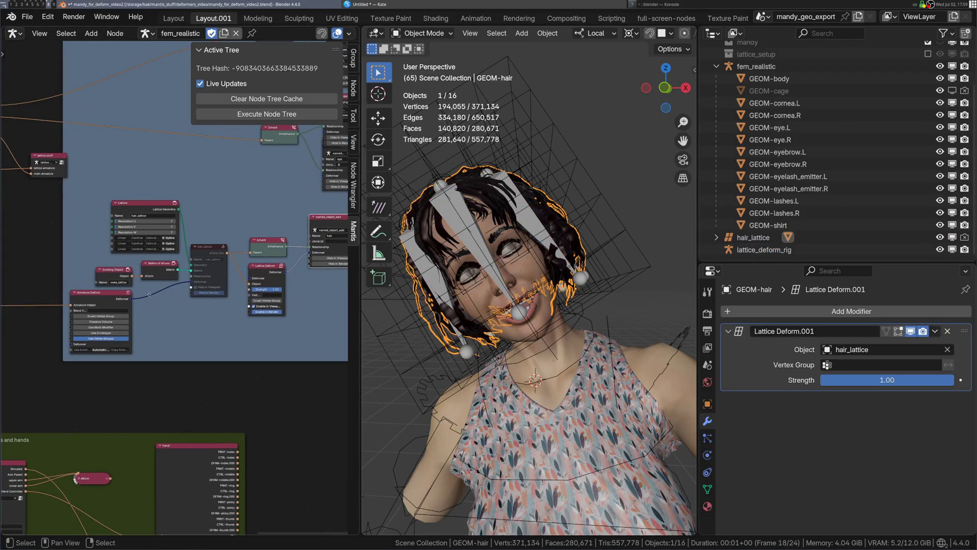
pyautogui.scroll(2, 147, 275)
pyautogui.moveTo(226, 253)
pyautogui.mouseDown()
pyautogui.moveTo(208, 253)
pyautogui.moveTo(226, 264)
pyautogui.mouseUp()
pyautogui.scroll(-2, 95, 330)
pyautogui.scroll(-2, 102, 341)
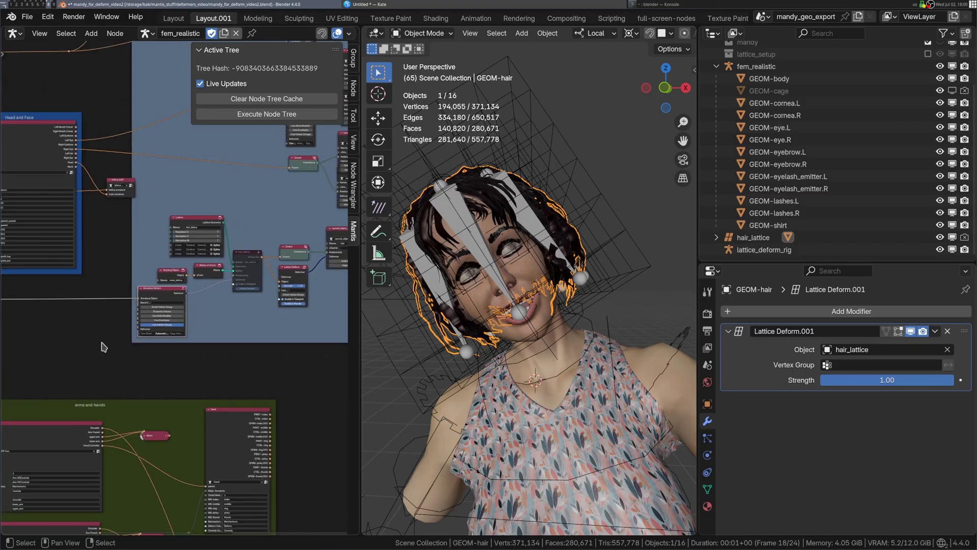
# Step: Trace the Armature Deform link back to the lattice_deform_rig node and select that node and its armature
pyautogui.moveTo(104, 347); pyautogui.dragTo(351, 345, button='middle')
pyautogui.moveTo(48, 335); pyautogui.dragTo(240, 340, button='middle')
pyautogui.moveTo(92, 351); pyautogui.dragTo(257, 364, button='middle')
pyautogui.scroll(2, 123, 385)
pyautogui.moveTo(122, 385); pyautogui.dragTo(150, 233, button='middle')
pyautogui.scroll(3, 150, 233)
pyautogui.click(122, 353)
pyautogui.click(439, 217)
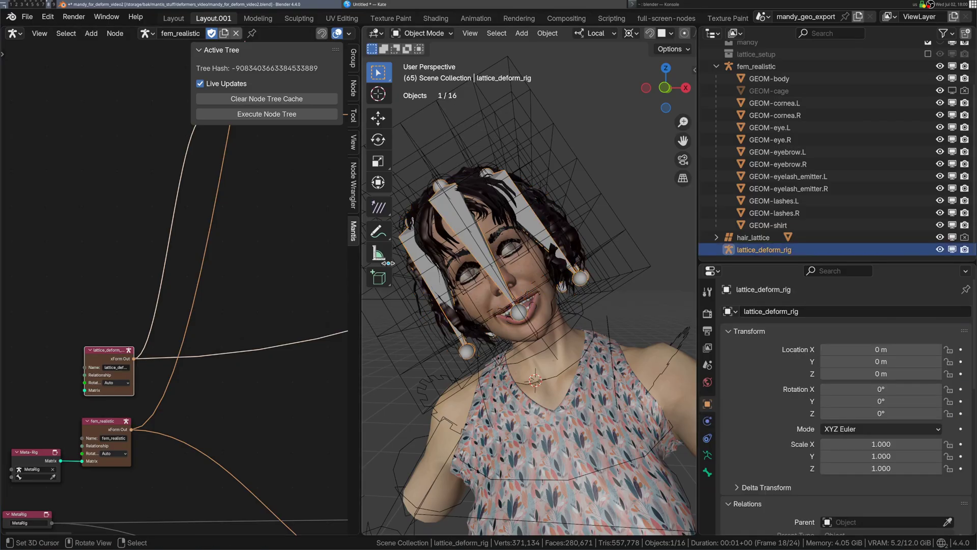
pyautogui.press('g')
pyautogui.rightClick(509, 254)
pyautogui.press('g')
pyautogui.rightClick(433, 250)
# Step: Bring the hair lattice nodes beside the Head and Face frame into view and try moving the fem_realistic rig
pyautogui.scroll(-5, 305, 306)
pyautogui.moveTo(311, 321); pyautogui.dragTo(76, 336, button='middle')
pyautogui.moveTo(331, 249); pyautogui.dragTo(259, 281, button='middle')
pyautogui.scroll(2, 258, 281)
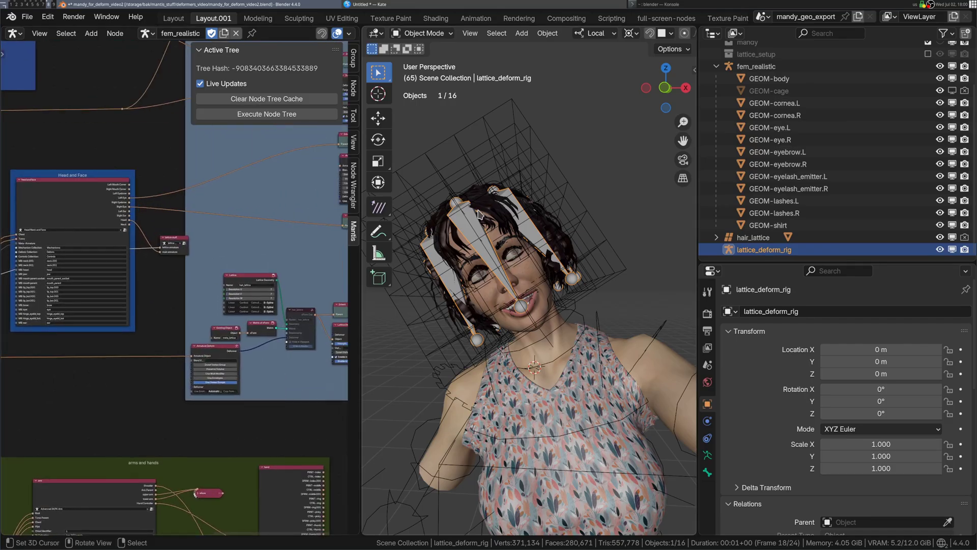
pyautogui.click(650, 342)
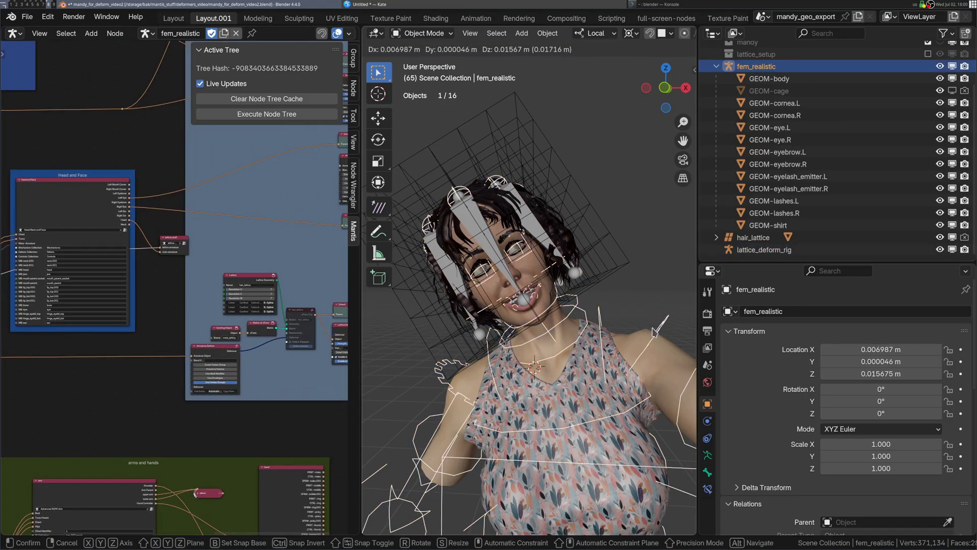
pyautogui.click(526, 224)
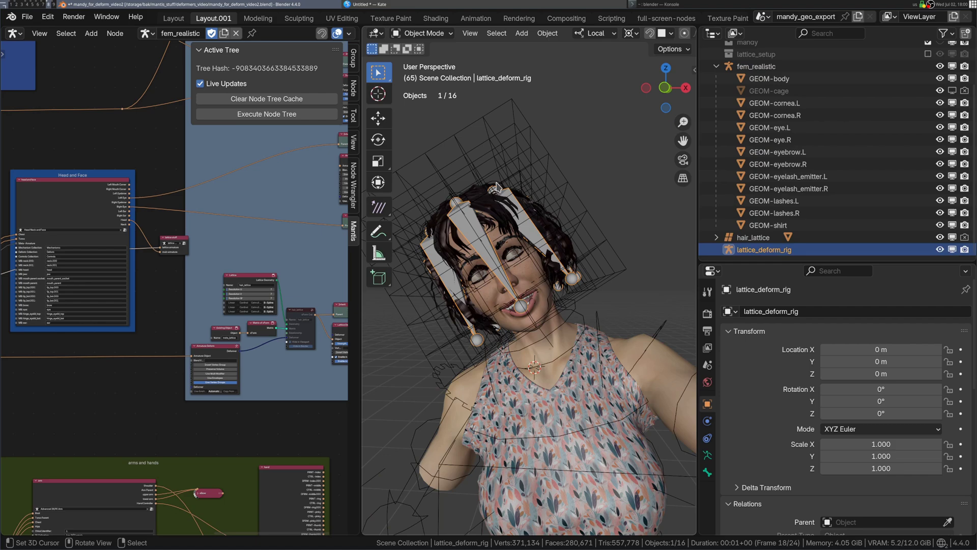
# Step: Put fem_realistic in Pose Mode and rotate the CTRL-lattice_side_f.R and CTRL-lattice_side.R hair controls, the latter by 14.3°
pyautogui.click(495, 183)
pyautogui.hotkey('ctrl', 'Tab')
pyautogui.click(499, 189)
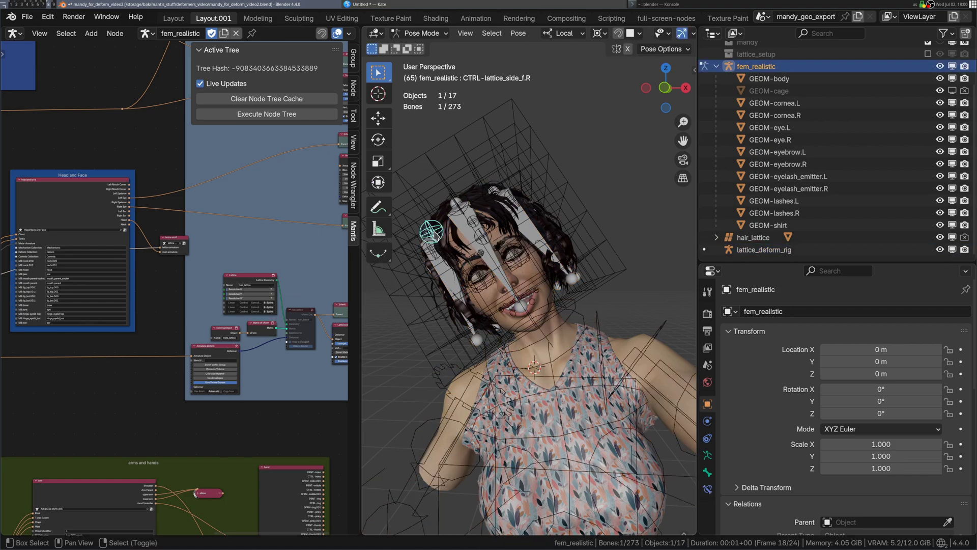
pyautogui.press('r')
pyautogui.click(440, 247)
pyautogui.rightClick(440, 246)
pyautogui.press('r')
pyautogui.click(473, 249)
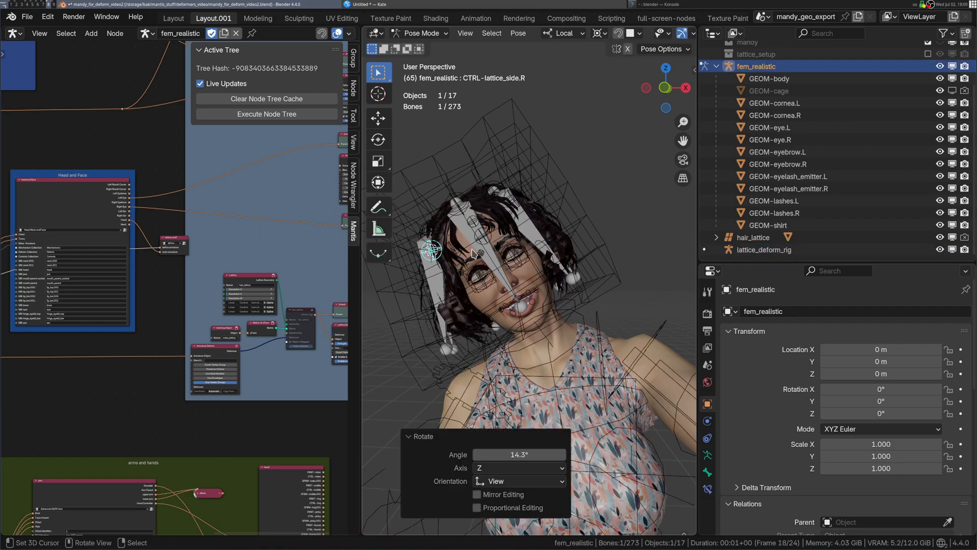
# Step: Snap the 3D cursor to the CTRL-lattice_side.R hair control and rotate that control once more
pyautogui.rightClick(456, 248)
pyautogui.hotkey('shift', 's')
pyautogui.click(454, 376)
pyautogui.press('r')
pyautogui.rightClick(434, 252)
pyautogui.press('r')
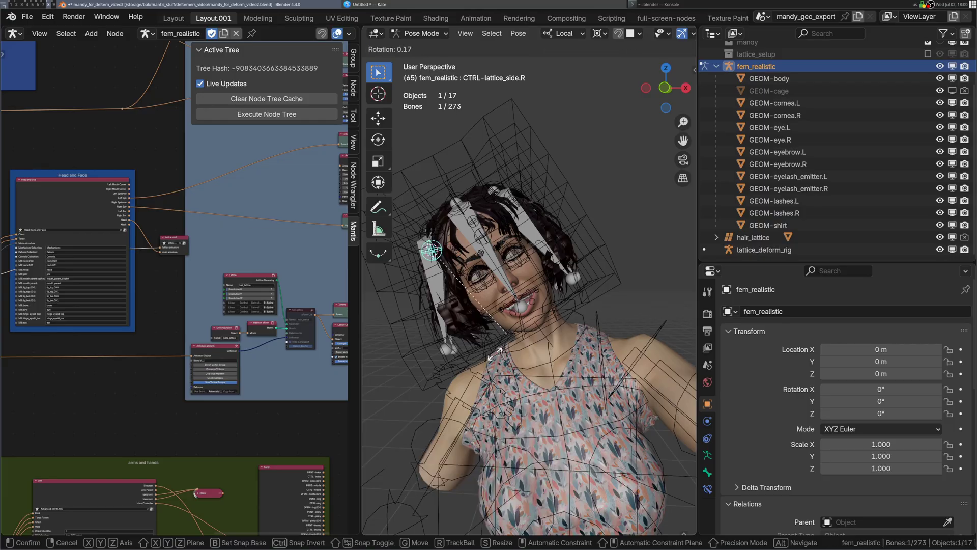
pyautogui.click(458, 326)
# Step: Try rotating the hair control with the viewport overlays hidden, and bring the overlays back
pyautogui.moveTo(458, 327); pyautogui.dragTo(473, 308, button='middle')
pyautogui.hotkey('alt', 'shift', 'z')
pyautogui.press('r')
pyautogui.rightClick(486, 328)
pyautogui.hotkey('alt', 'shift', 'z')
# Step: Return fem_realistic to Object Mode and hide lattice_deform_rig in the viewport
pyautogui.press('Tab')
pyautogui.click(398, 326)
pyautogui.moveTo(314, 328); pyautogui.dragTo(290, 322, button='middle')
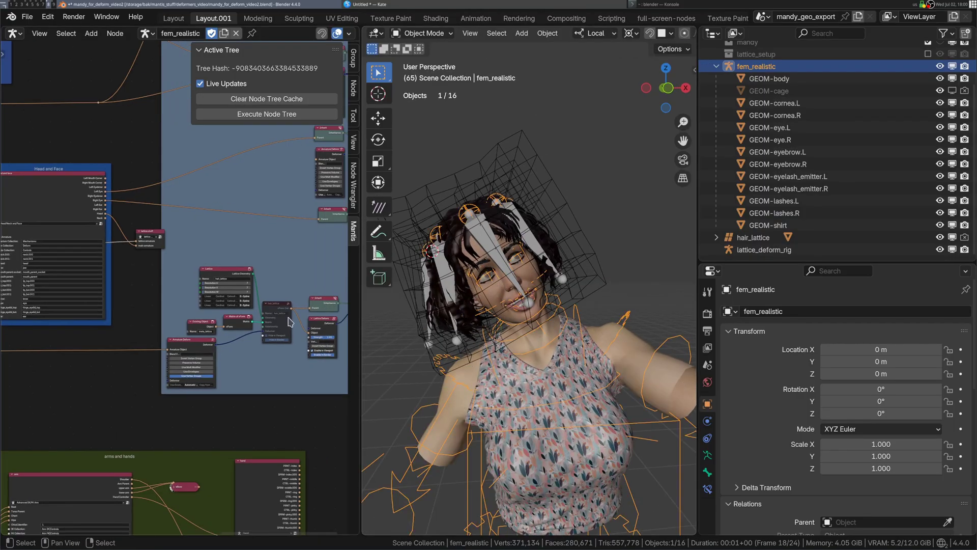
pyautogui.click(940, 250)
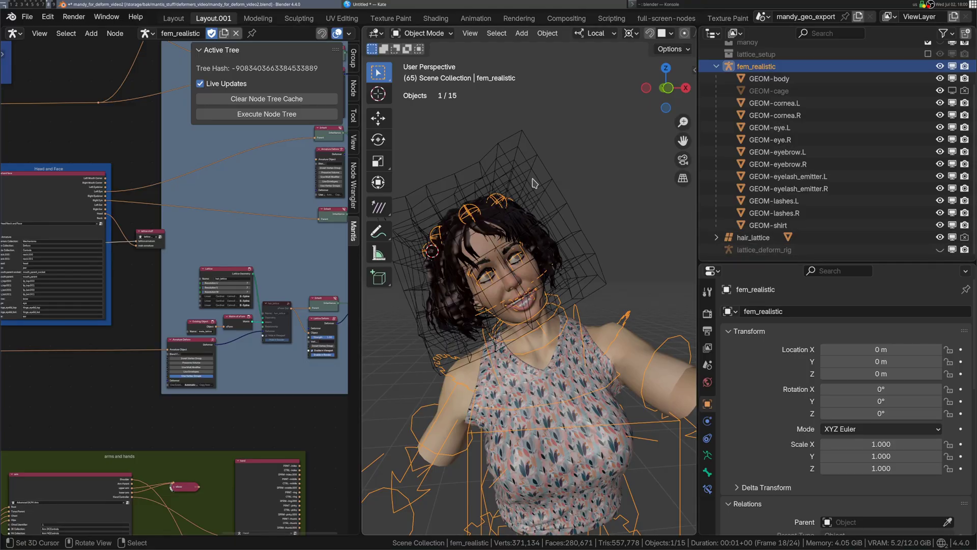
# Step: Open hair_lattice in Edit Mode and isolate it in local view
pyautogui.click(574, 206)
pyautogui.hotkey('ctrl', 'Tab')
pyautogui.click(605, 262)
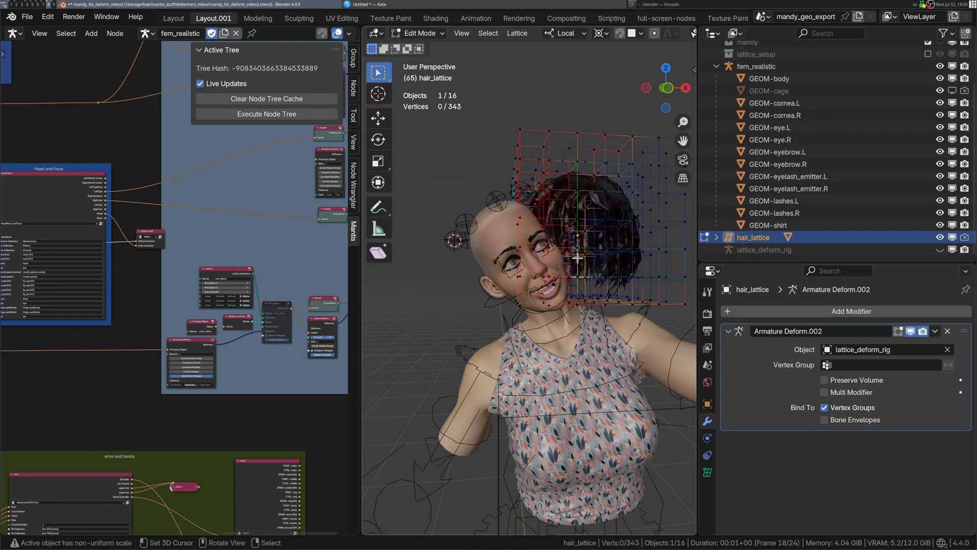
pyautogui.scroll(-3, 585, 272)
pyautogui.moveTo(582, 273); pyautogui.dragTo(503, 325, button='middle')
pyautogui.scroll(2, 557, 278)
pyautogui.press('/')
pyautogui.scroll(-2, 557, 278)
# Step: Step through the DFRM-lattice vertex groups in hair_lattice's object data and examine the weights of each group on the lattice
pyautogui.click(707, 472)
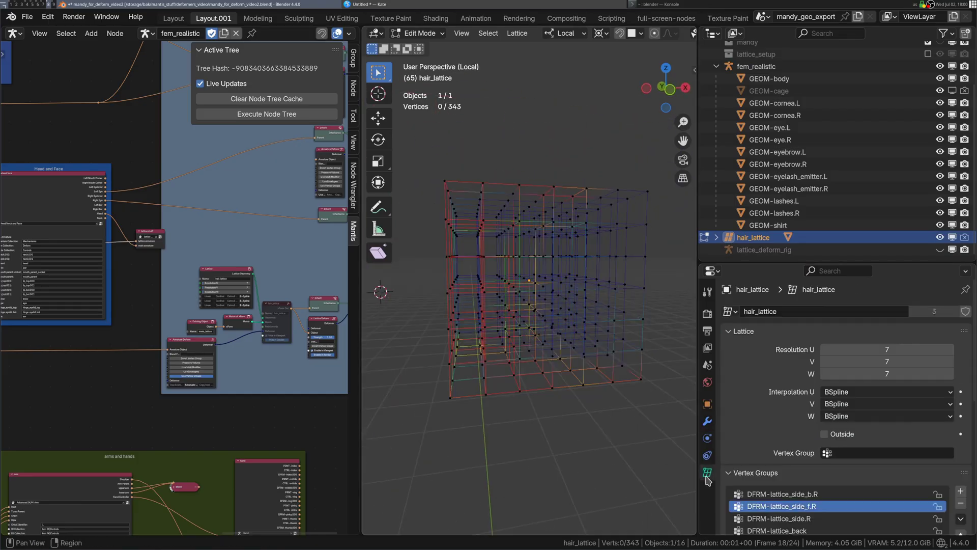
pyautogui.scroll(-4, 800, 519)
pyautogui.keyDown('ctrl'); pyautogui.scroll(1, 817, 452); pyautogui.keyUp('ctrl')
pyautogui.keyDown('ctrl'); pyautogui.scroll(-3, 813, 450); pyautogui.keyUp('ctrl')
pyautogui.moveTo(513, 269); pyautogui.dragTo(524, 320, button='middle')
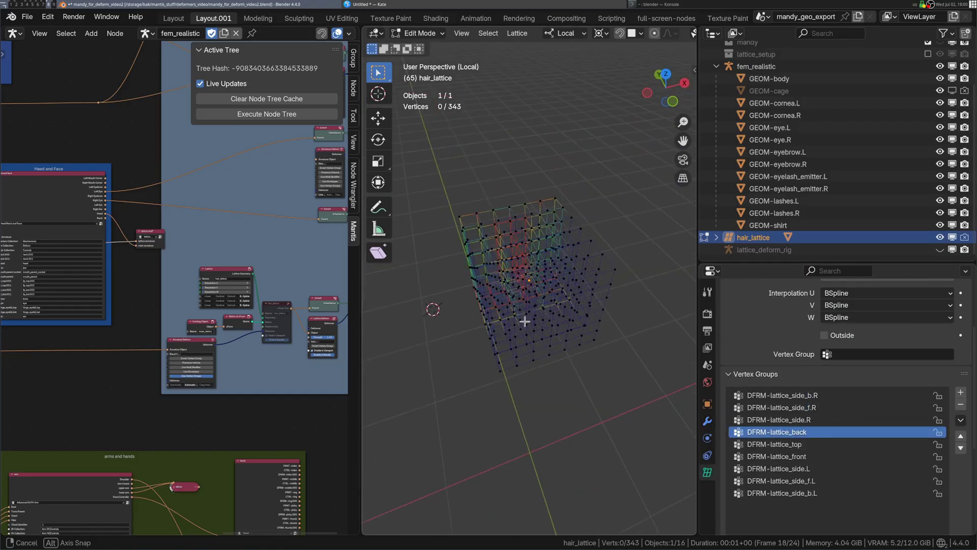
pyautogui.keyDown('ctrl'); pyautogui.scroll(-5, 761, 464); pyautogui.keyUp('ctrl')
pyautogui.keyDown('ctrl'); pyautogui.scroll(7, 741, 432); pyautogui.keyUp('ctrl')
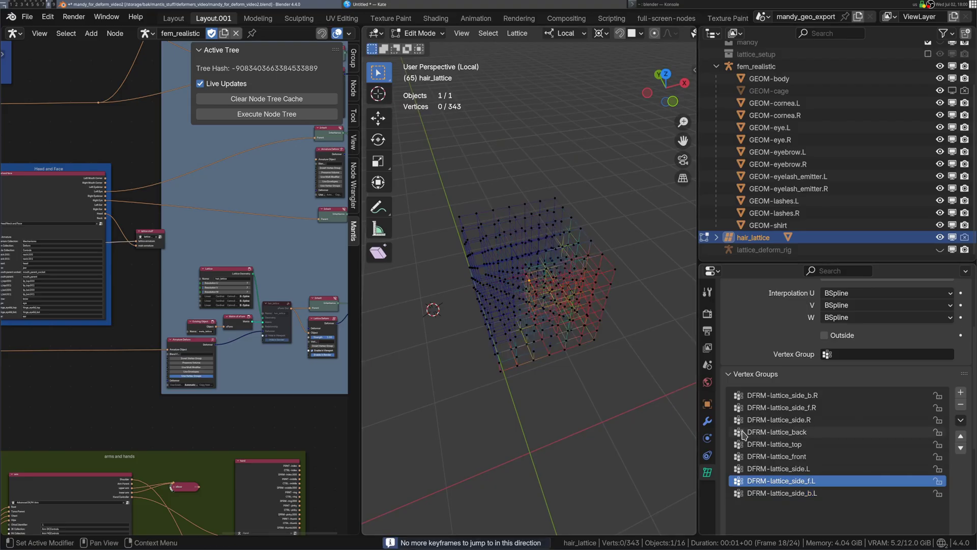
pyautogui.keyDown('ctrl'); pyautogui.scroll(-5, 741, 432); pyautogui.keyUp('ctrl')
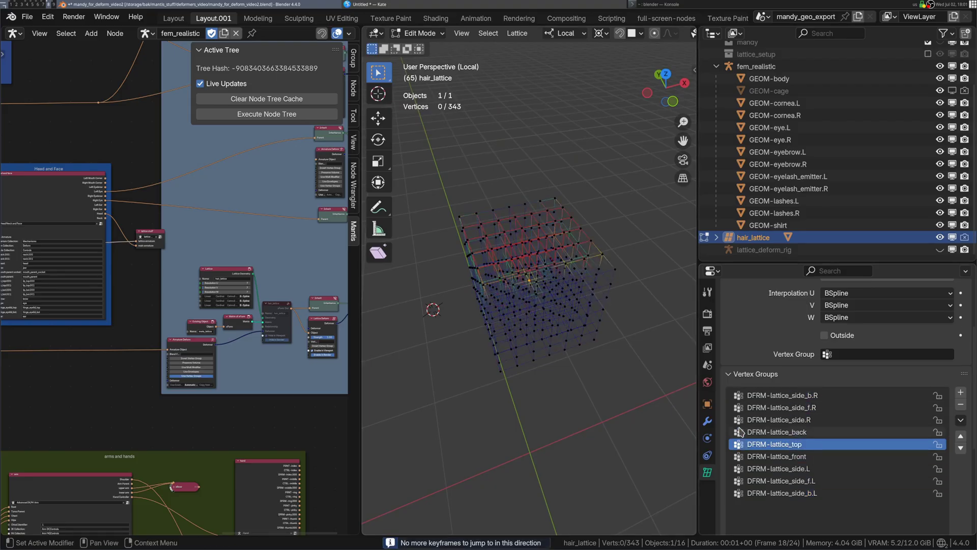
pyautogui.moveTo(601, 329); pyautogui.dragTo(492, 346, button='middle')
pyautogui.keyDown('ctrl'); pyautogui.scroll(-1, 803, 459); pyautogui.keyUp('ctrl')
pyautogui.keyDown('ctrl'); pyautogui.scroll(7, 798, 455); pyautogui.keyUp('ctrl')
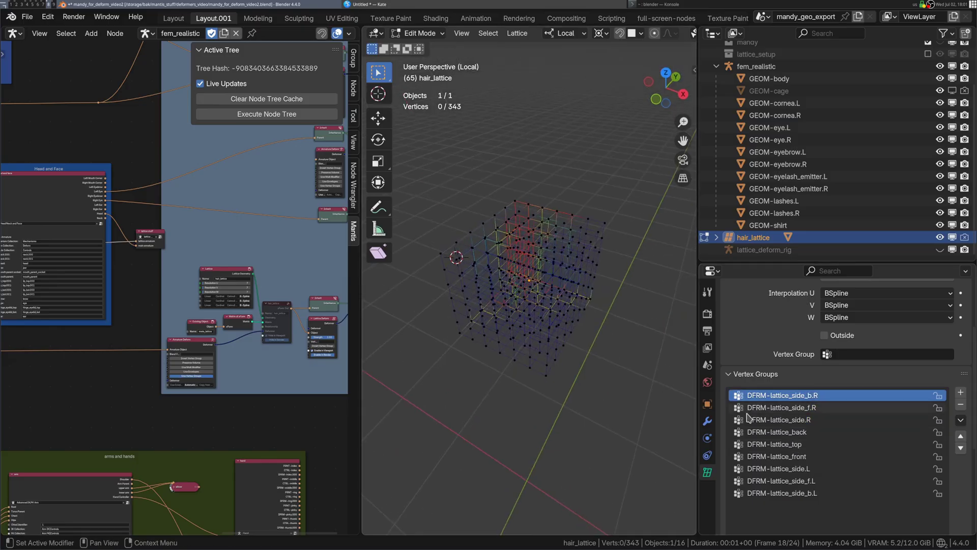
pyautogui.keyDown('ctrl'); pyautogui.scroll(-6, 793, 447); pyautogui.keyUp('ctrl')
# Step: Leave local view and show hair_lattice's Armature Deform.002 modifier
pyautogui.press('KP_Divide')
pyautogui.moveTo(567, 380); pyautogui.dragTo(569, 367, button='middle')
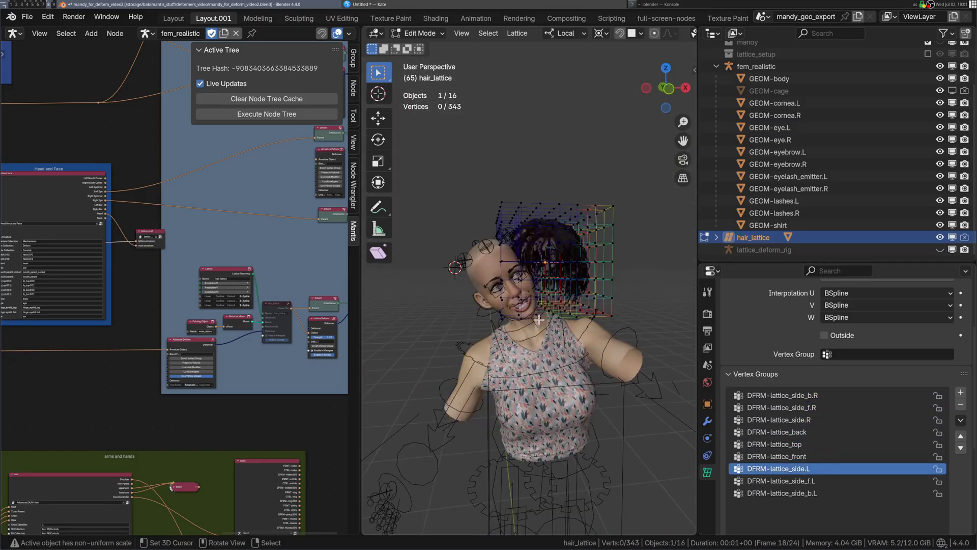
pyautogui.scroll(2, 575, 364)
pyautogui.click(708, 420)
pyautogui.scroll(1, 593, 290)
# Step: Switch hair_lattice back to Object Mode, put fem_realistic in Pose Mode and rotate its CTRL-lattice_front hair control
pyautogui.hotkey('ctrl', 'Tab')
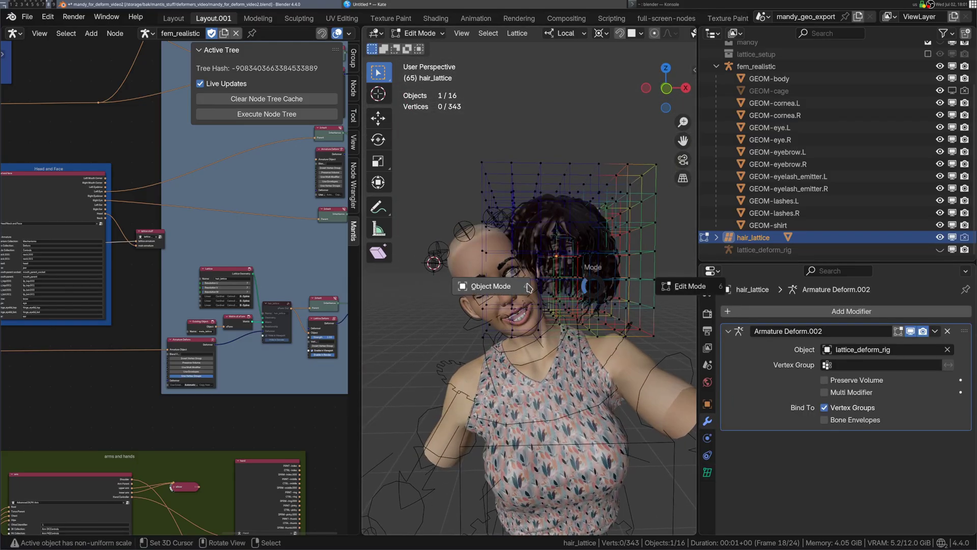
pyautogui.click(527, 286)
pyautogui.scroll(2, 527, 287)
pyautogui.scroll(-2, 526, 287)
pyautogui.moveTo(509, 229); pyautogui.dragTo(496, 203, button='middle')
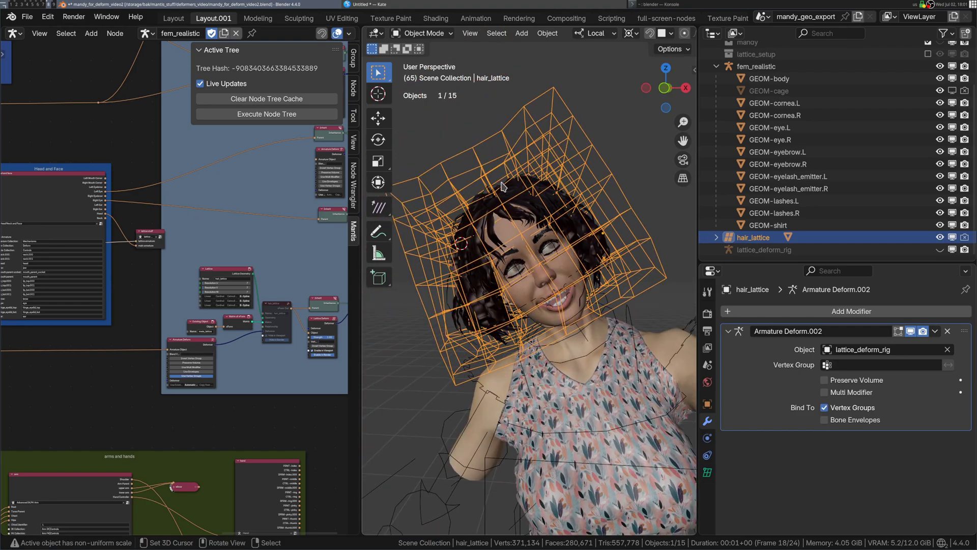
pyautogui.rightClick(502, 186)
pyautogui.rightClick(499, 189)
pyautogui.hotkey('ctrl', 'Tab')
pyautogui.click(511, 272)
pyautogui.moveTo(512, 262); pyautogui.dragTo(515, 272, button='middle')
pyautogui.press('r')
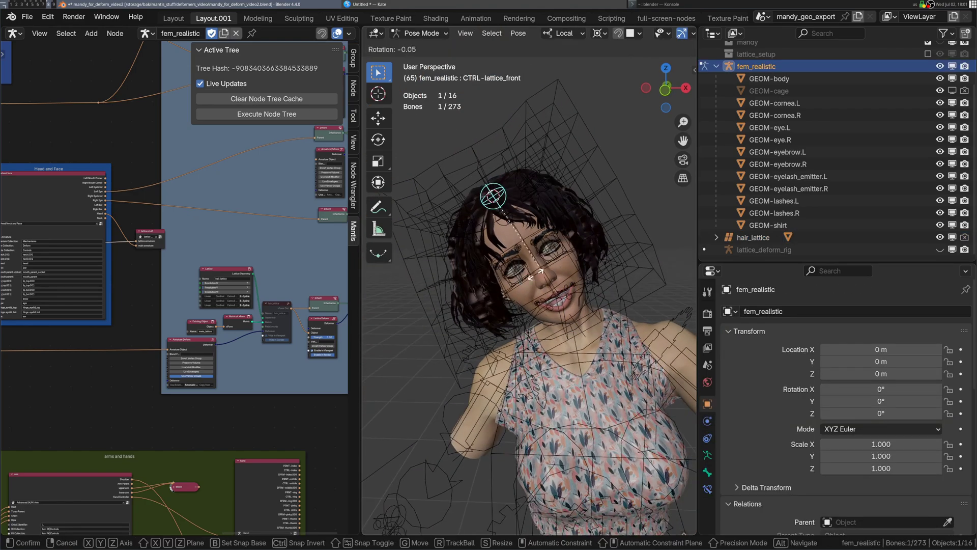
pyautogui.click(544, 254)
# Step: Snap the 3D cursor to the CTRL-lattice_side.L hair control and rotate that control
pyautogui.rightClick(545, 182)
pyautogui.hotkey('shift', 's')
pyautogui.click(559, 262)
pyautogui.press('r')
pyautogui.click(564, 271)
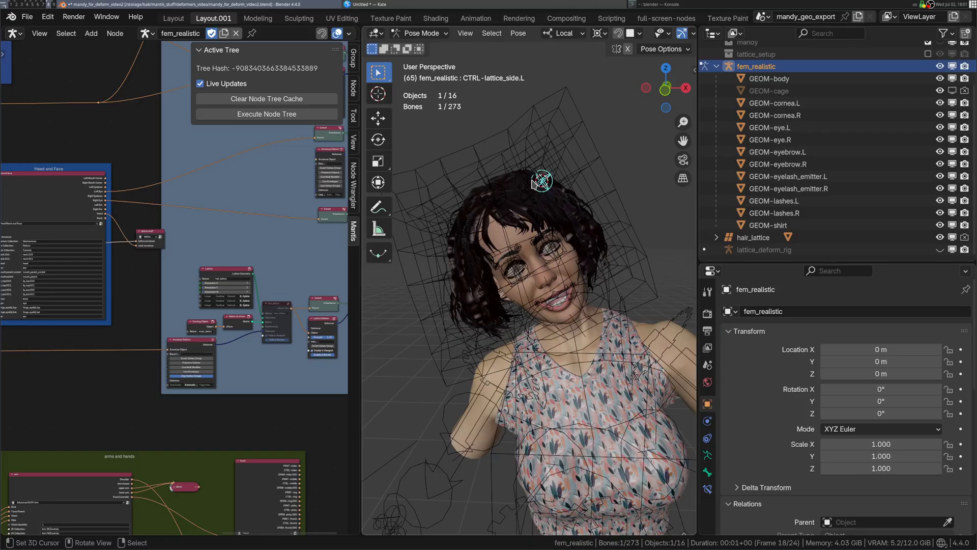
# Step: Snap the 3D cursor to the CTRL-lattice_side_f.L hair control and rotate that control twice, first by 9.96°
pyautogui.rightClick(532, 180)
pyautogui.moveTo(533, 184); pyautogui.dragTo(583, 316, button='middle')
pyautogui.hotkey('shift', 's')
pyautogui.click(575, 363)
pyautogui.press('r')
pyautogui.click(563, 373)
pyautogui.moveTo(566, 371); pyautogui.dragTo(620, 286, button='middle')
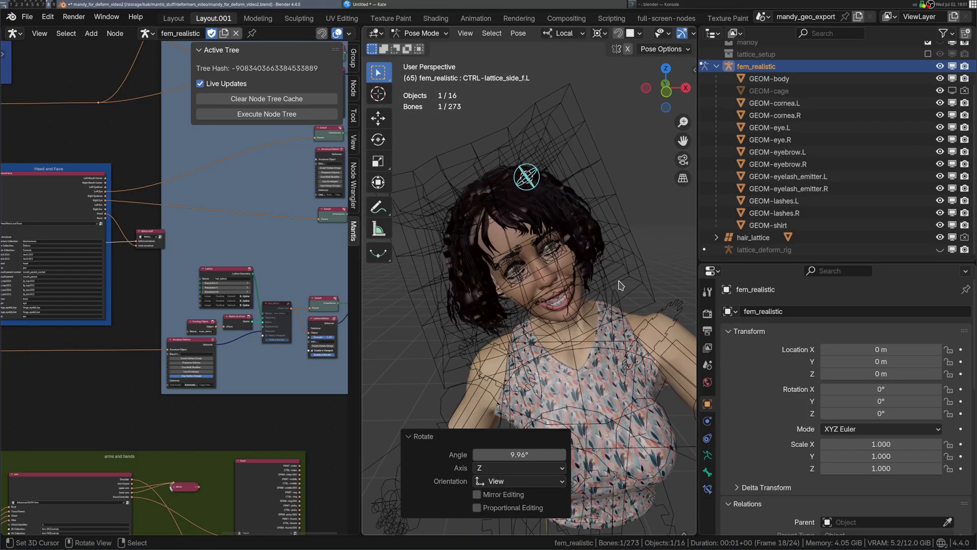
pyautogui.press('r')
pyautogui.click(618, 283)
# Step: Snap the 3D cursor to CTRL-lattice_side.R, rotate the control, finishing with a -32.6° turn, and switch the viewport shading
pyautogui.rightClick(449, 236)
pyautogui.hotkey('shift', 's')
pyautogui.click(484, 334)
pyautogui.press('r')
pyautogui.moveTo(484, 334)
pyautogui.mouseDown(button='middle')
pyautogui.moveTo(480, 311)
pyautogui.moveTo(512, 276)
pyautogui.moveTo(579, 265)
pyautogui.mouseUp(button='middle')
pyautogui.click(460, 296)
pyautogui.press('z')
pyautogui.click(513, 224)
pyautogui.press('r')
pyautogui.click(550, 276)
pyautogui.press('z')
pyautogui.click(563, 255)
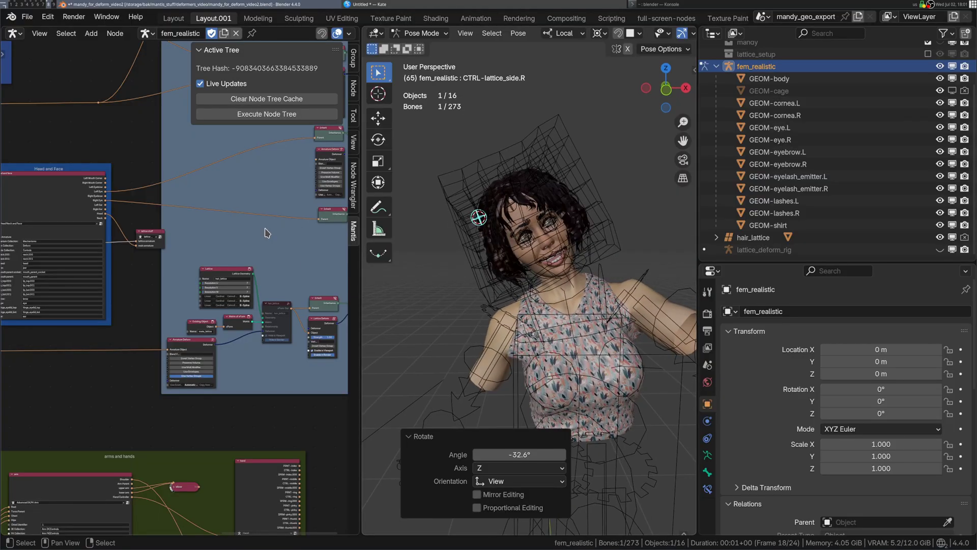
# Step: Hide the node editor's sidebar and show a wider overview of the fem_realistic node tree
pyautogui.scroll(-4, 264, 232)
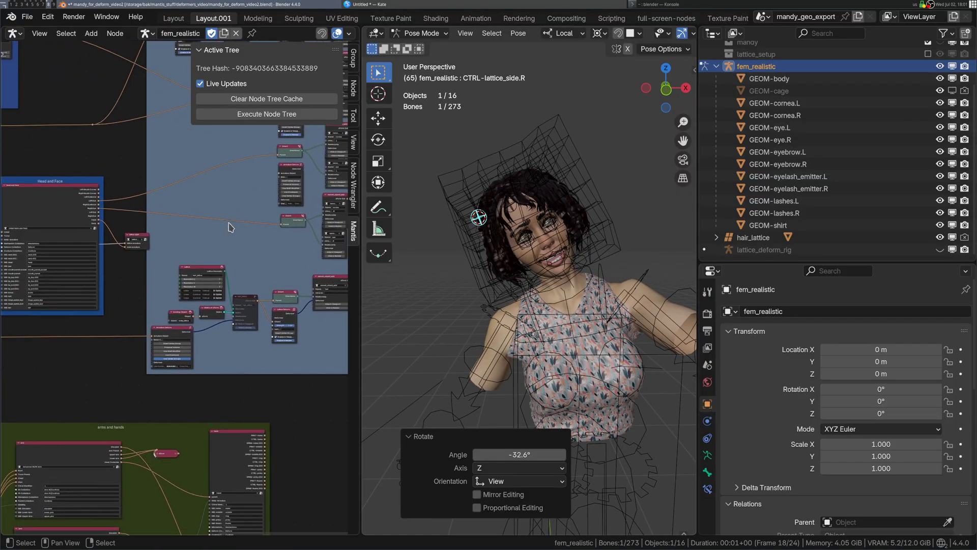
pyautogui.scroll(1, 230, 227)
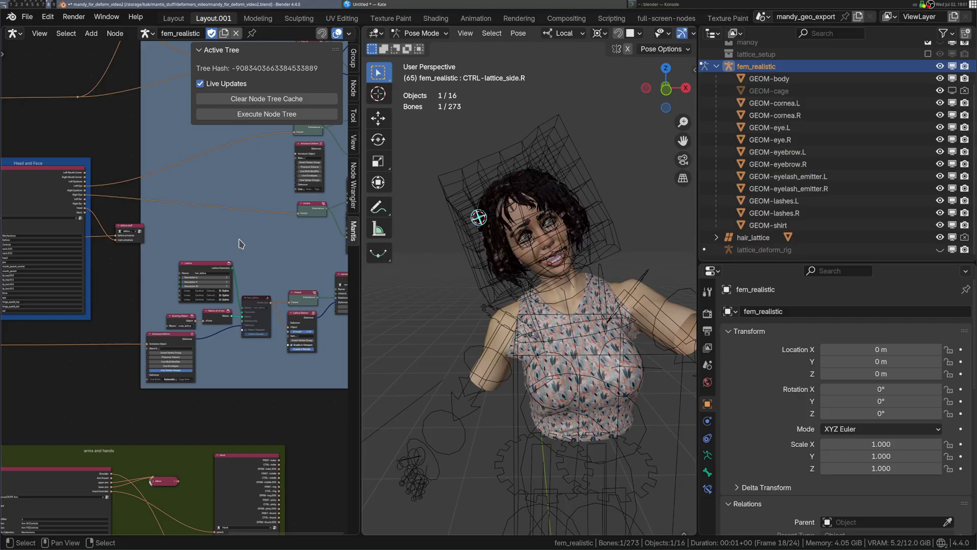
pyautogui.press('n')
pyautogui.scroll(-7, 239, 240)
pyautogui.moveTo(135, 187); pyautogui.dragTo(222, 244, button='middle')
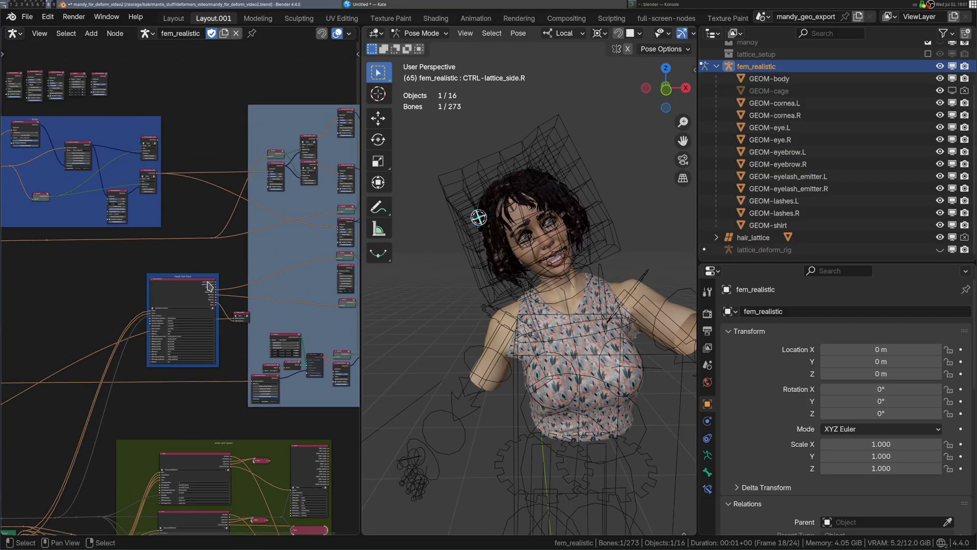
# Step: Box-select the five loose nodes above the upper blue frame and remove them from the node tree
pyautogui.moveTo(184, 279); pyautogui.dragTo(162, 279)
pyautogui.press('x')
pyautogui.moveTo(161, 275); pyautogui.dragTo(209, 264, button='middle')
pyautogui.scroll(-1, 209, 264)
pyautogui.moveTo(209, 265); pyautogui.dragTo(191, 265)
pyautogui.moveTo(289, 295); pyautogui.dragTo(277, 295)
pyautogui.scroll(-3, 126, 245)
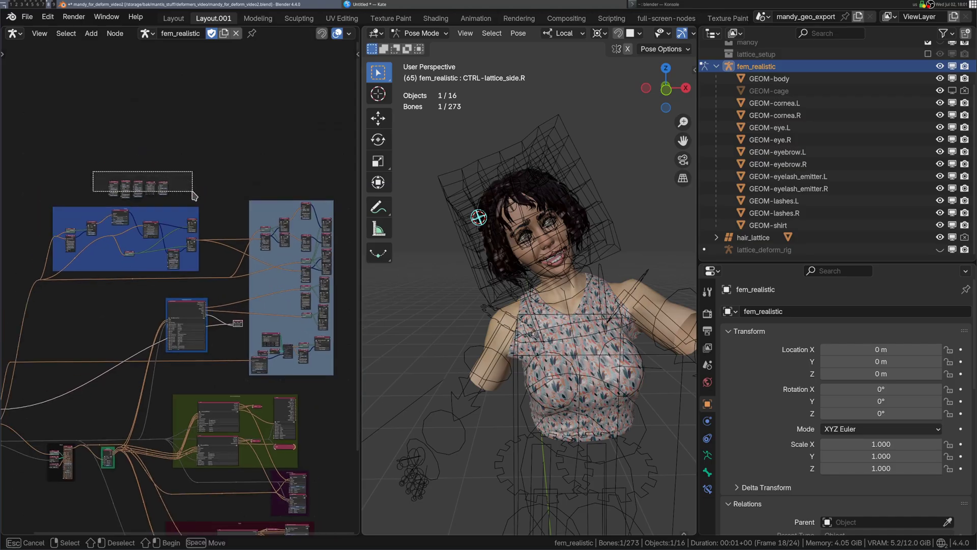
pyautogui.scroll(2, 185, 185)
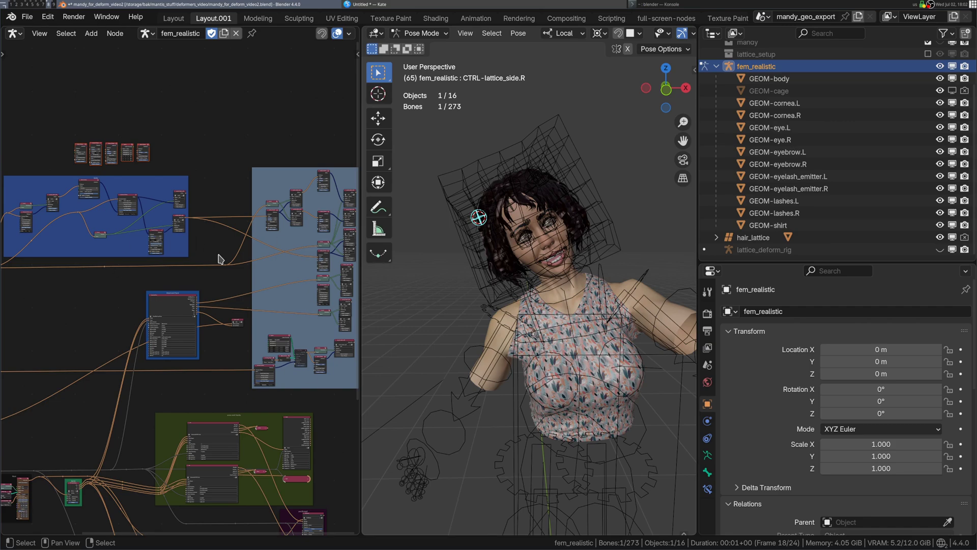
pyautogui.hotkey('ctrl', 'z')
pyautogui.scroll(-1, 218, 260)
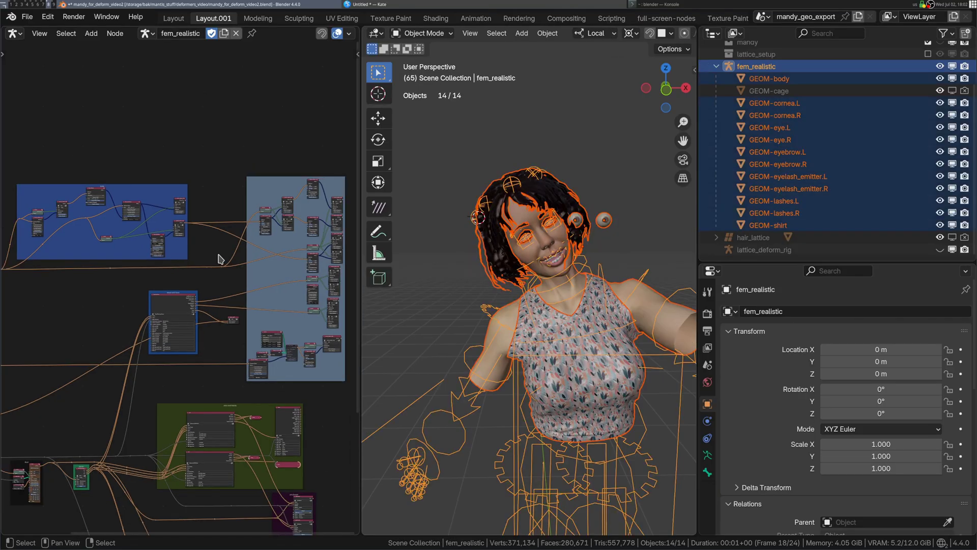
# Step: Put fem_realistic in Pose Mode, select all visible bones and clear their location and rotation
pyautogui.rightClick(590, 258)
pyautogui.keyDown('shift'); pyautogui.moveTo(589, 259); pyautogui.dragTo(579, 251, button='middle'); pyautogui.keyUp('shift')
pyautogui.hotkey('ctrl', 'Tab')
pyautogui.click(578, 284)
pyautogui.press('a')
pyautogui.hotkey('alt', 'g')
pyautogui.hotkey('alt', 'r')
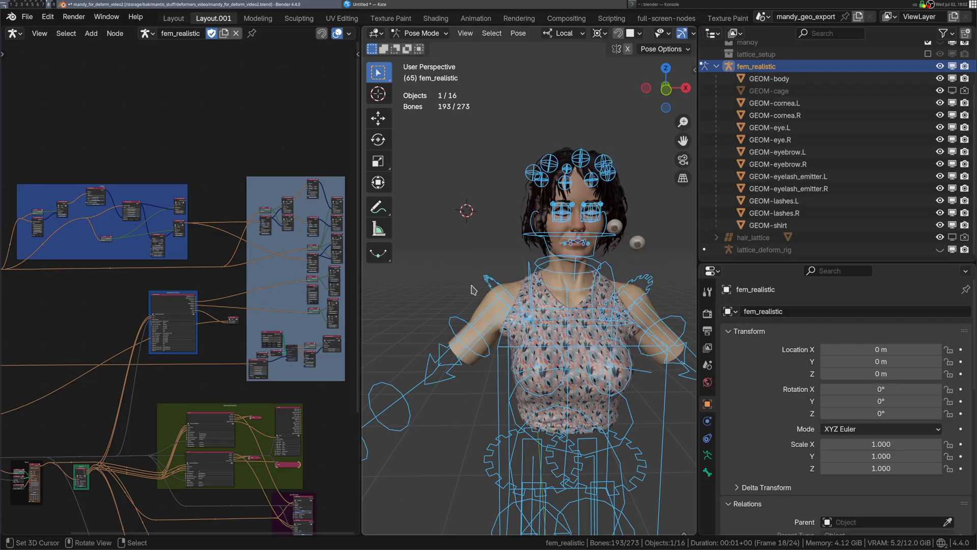
# Step: Return the rig to Object Mode and select all visible objects
pyautogui.hotkey('ctrl', 'Tab')
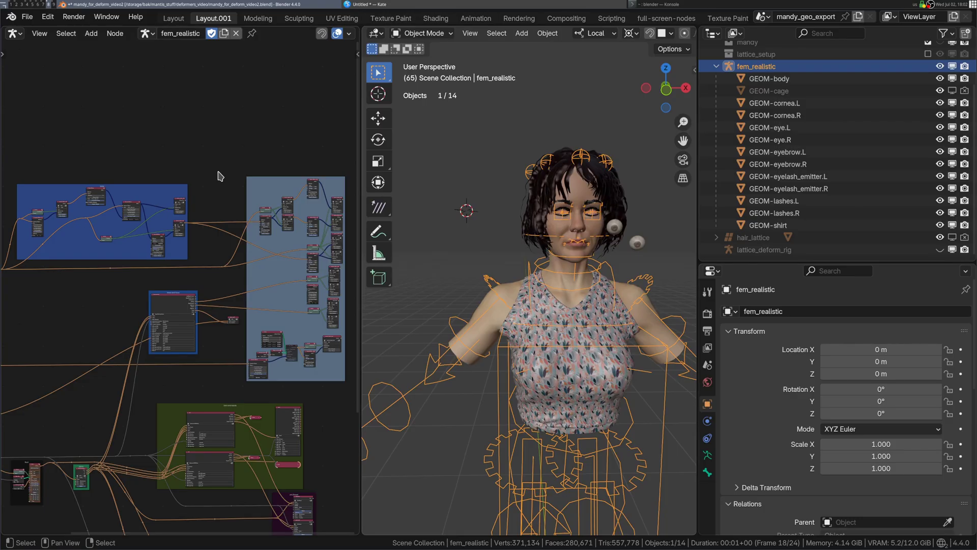
pyautogui.press('a')
pyautogui.scroll(-1, 569, 266)
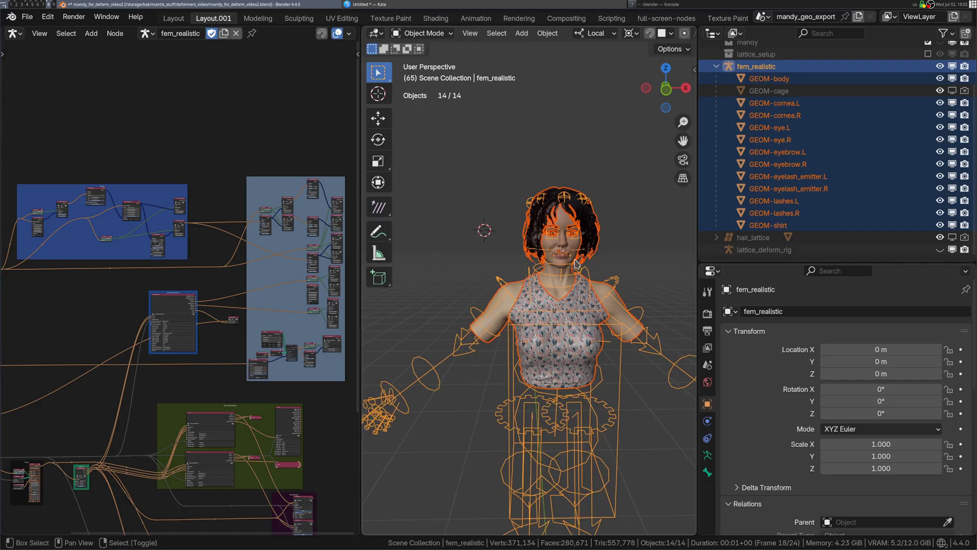